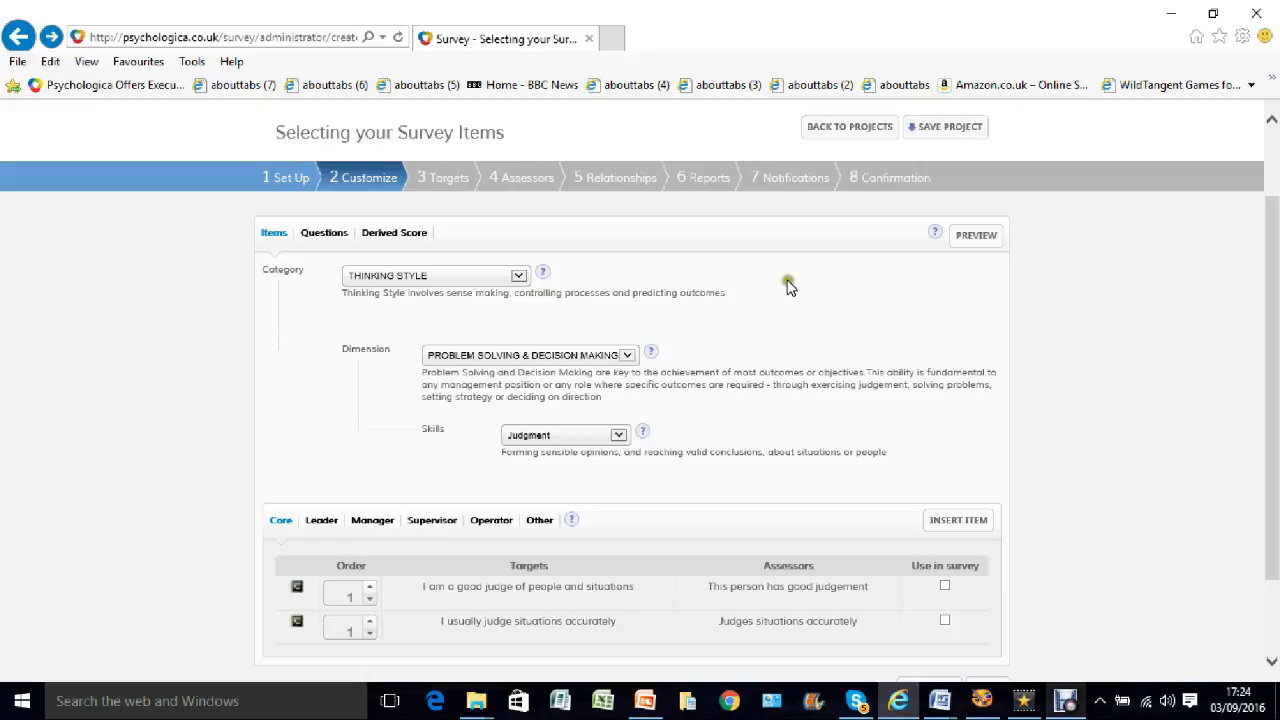
Step: Switch the item category to Organisation to view its dimensions and skills, and return it to Thinking Style
scroll(786, 287, "down", 1)
scroll(786, 287, "up", 1)
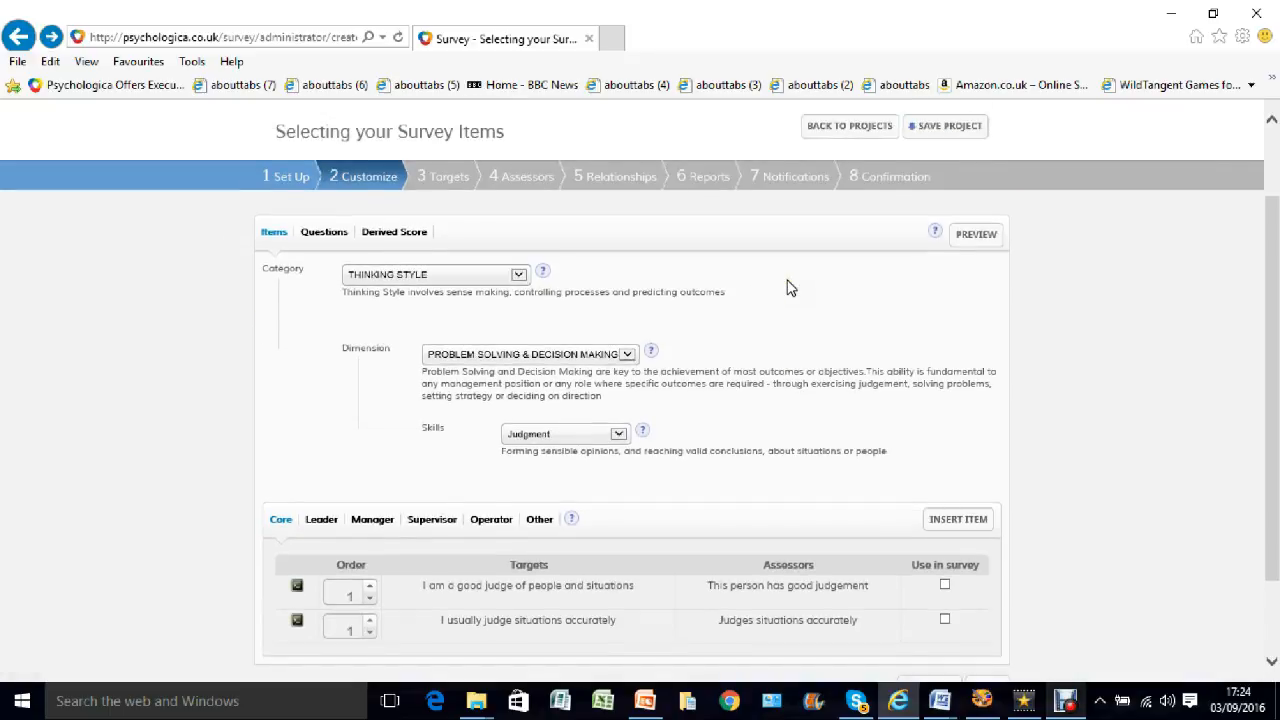
left_click(272, 234)
left_click(518, 276)
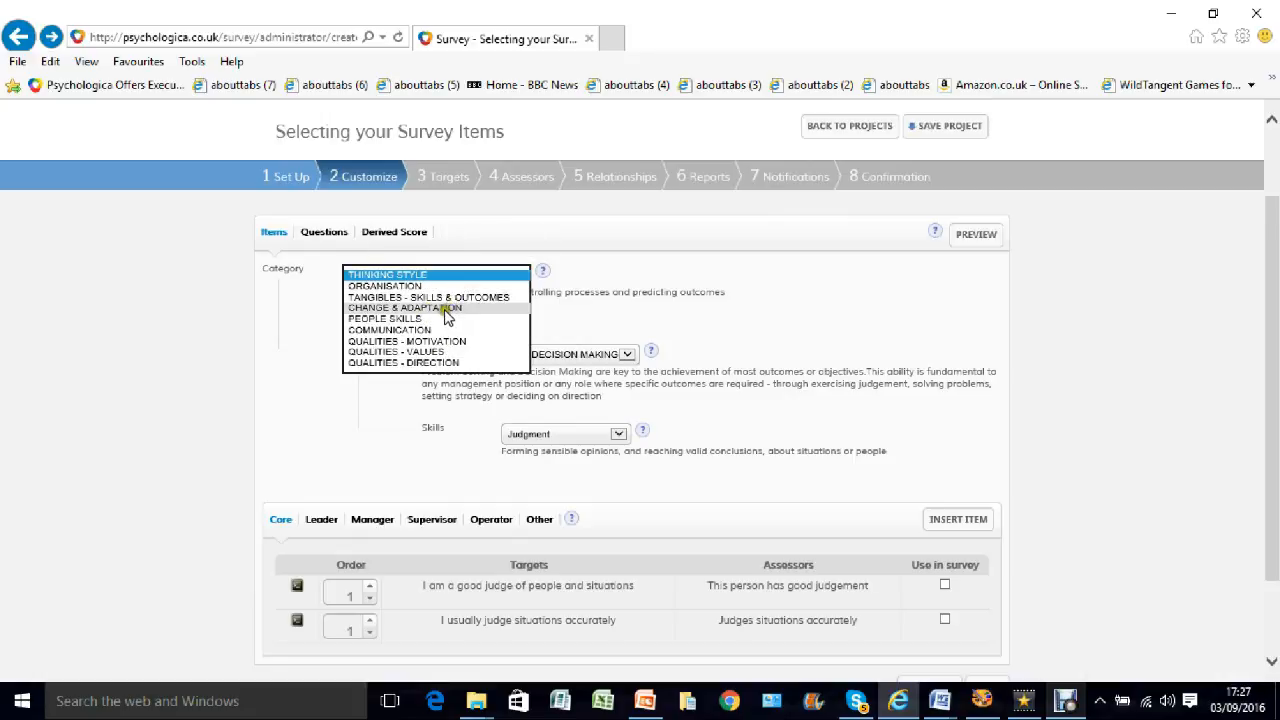
left_click(456, 287)
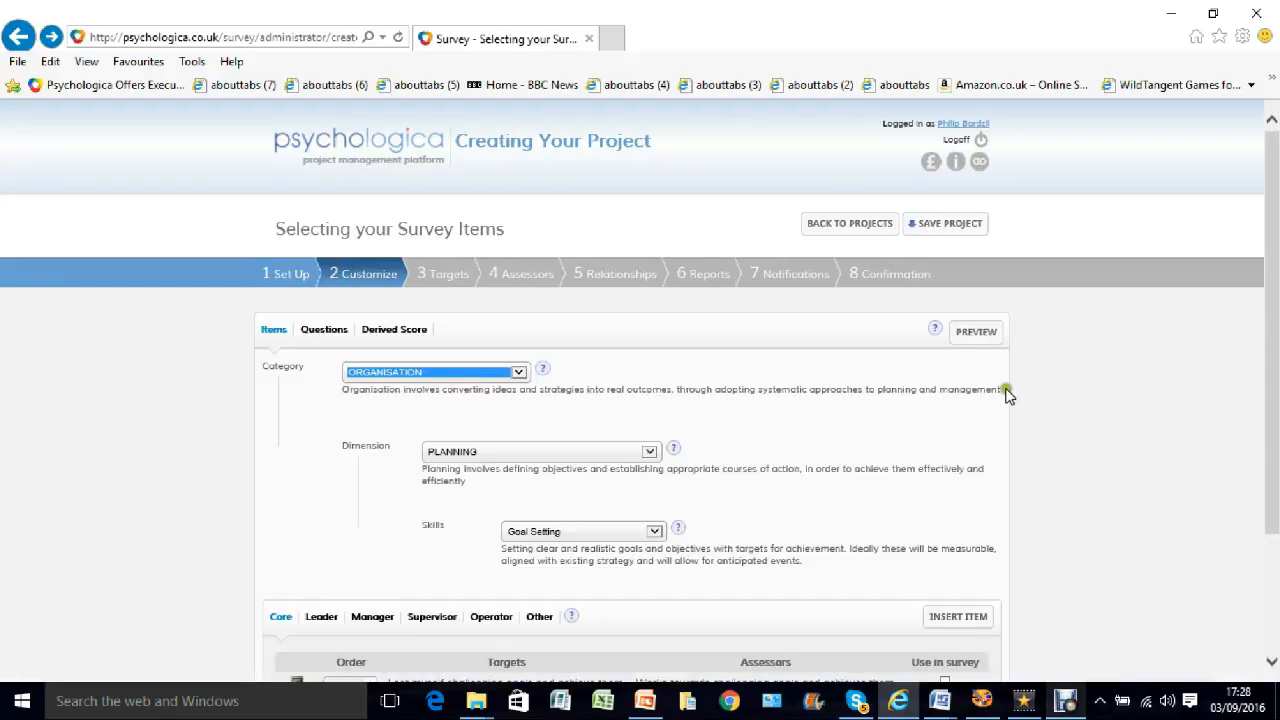
left_click(520, 373)
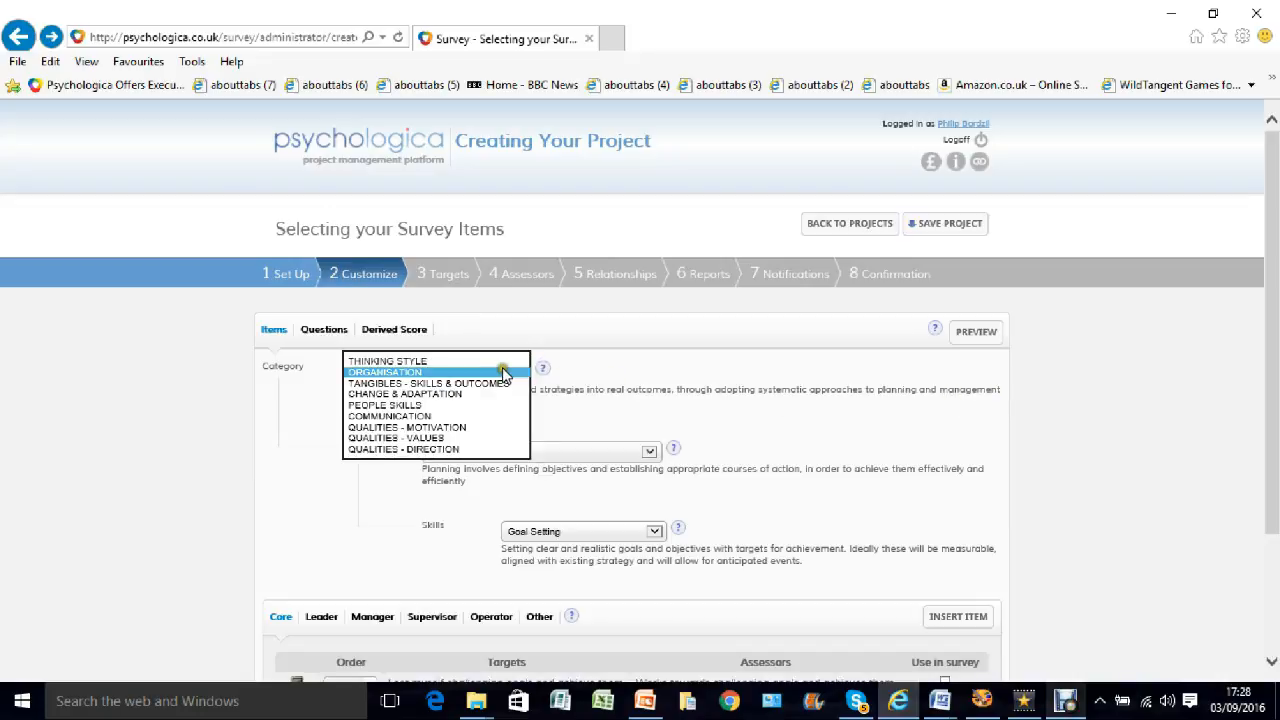
left_click(483, 361)
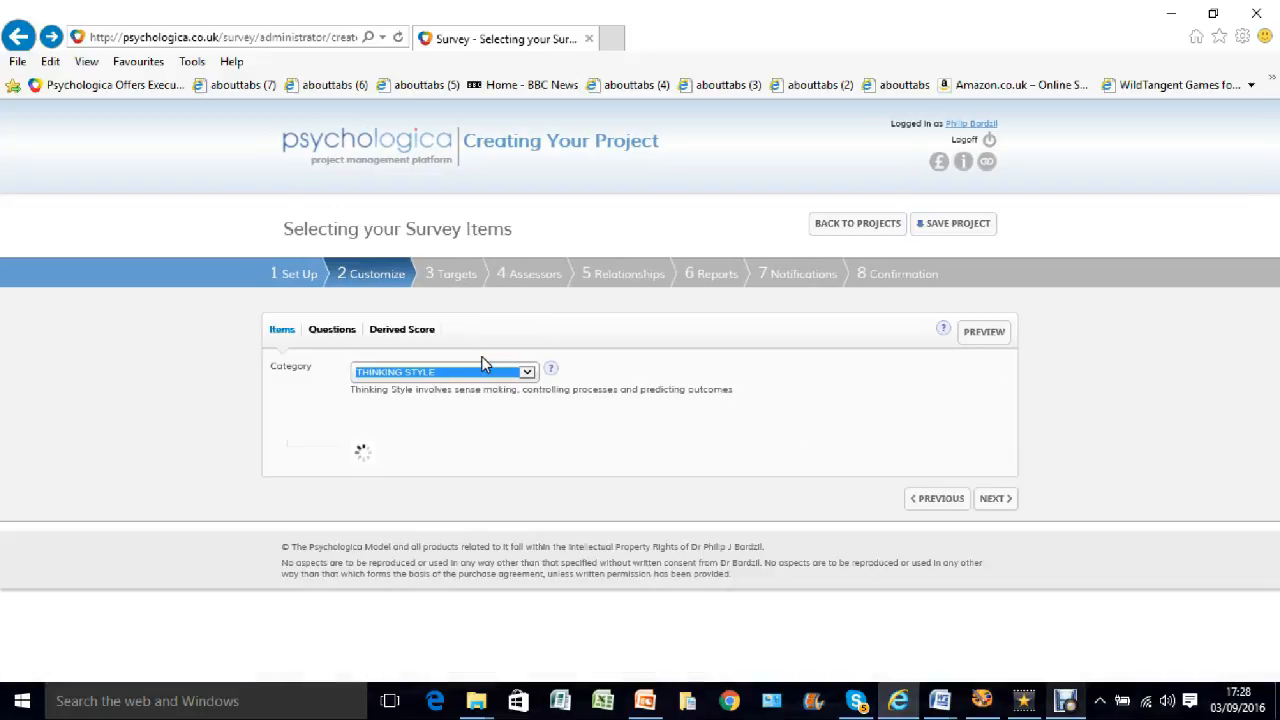
Step: Switch the dimension to Rational Analysis to view its skills and items, and return it to Problem Solving & Decision Making
scroll(630, 397, "down", 3)
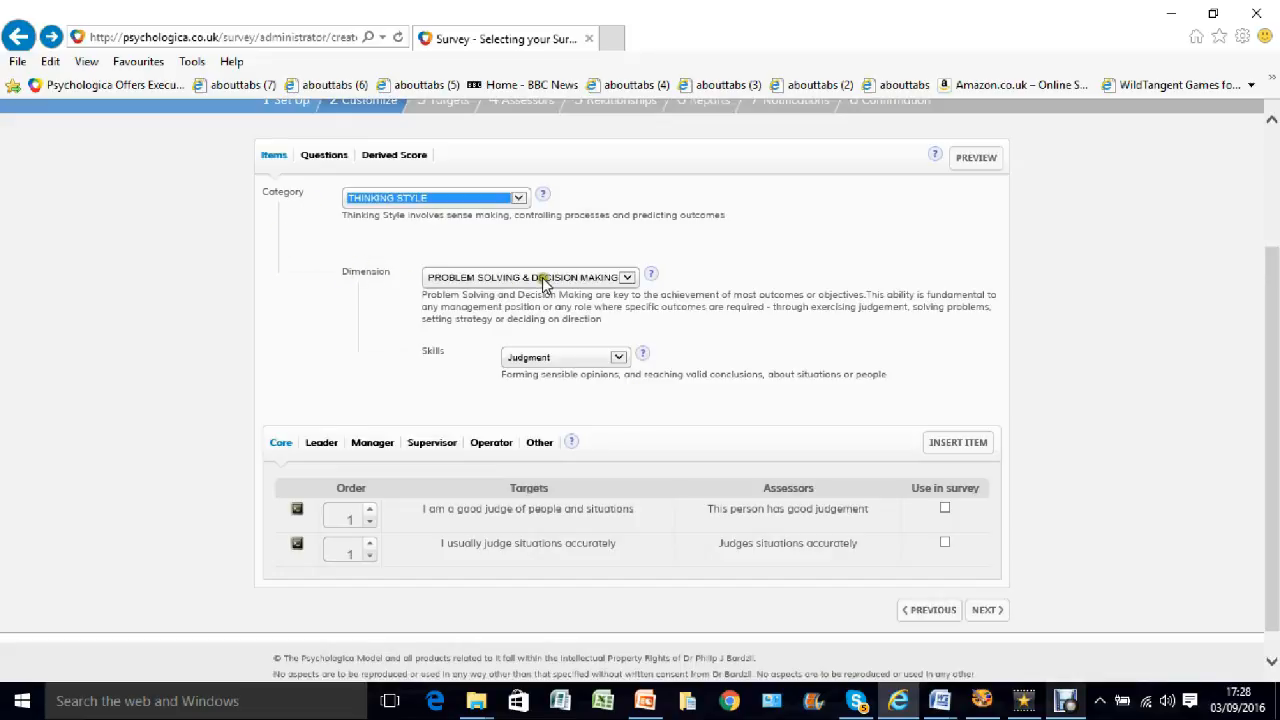
left_click(624, 279)
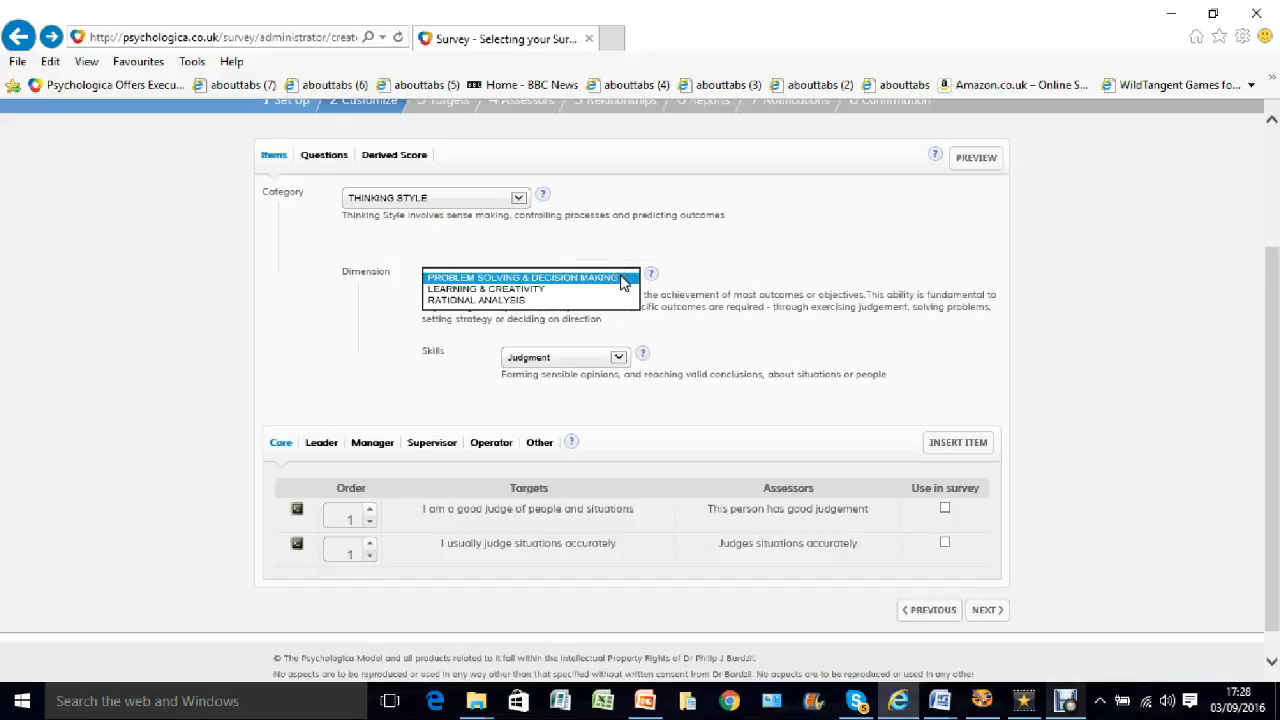
left_click(502, 300)
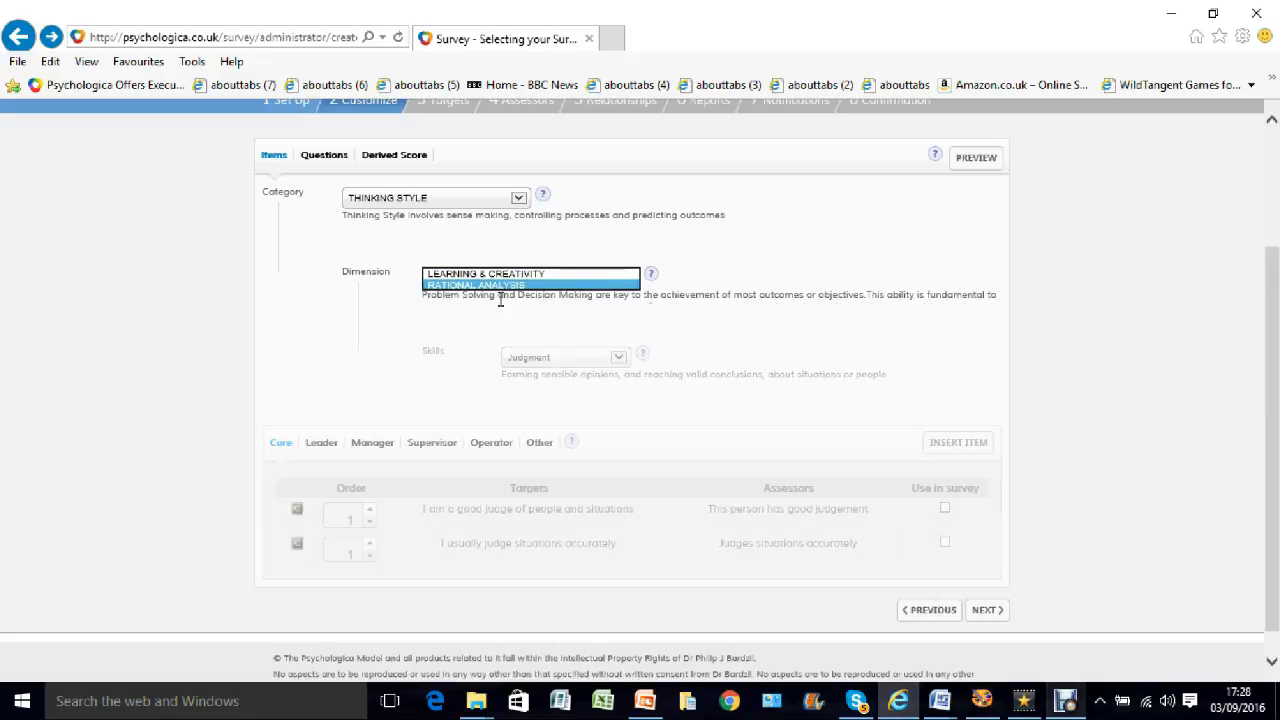
scroll(638, 381, "down", 3)
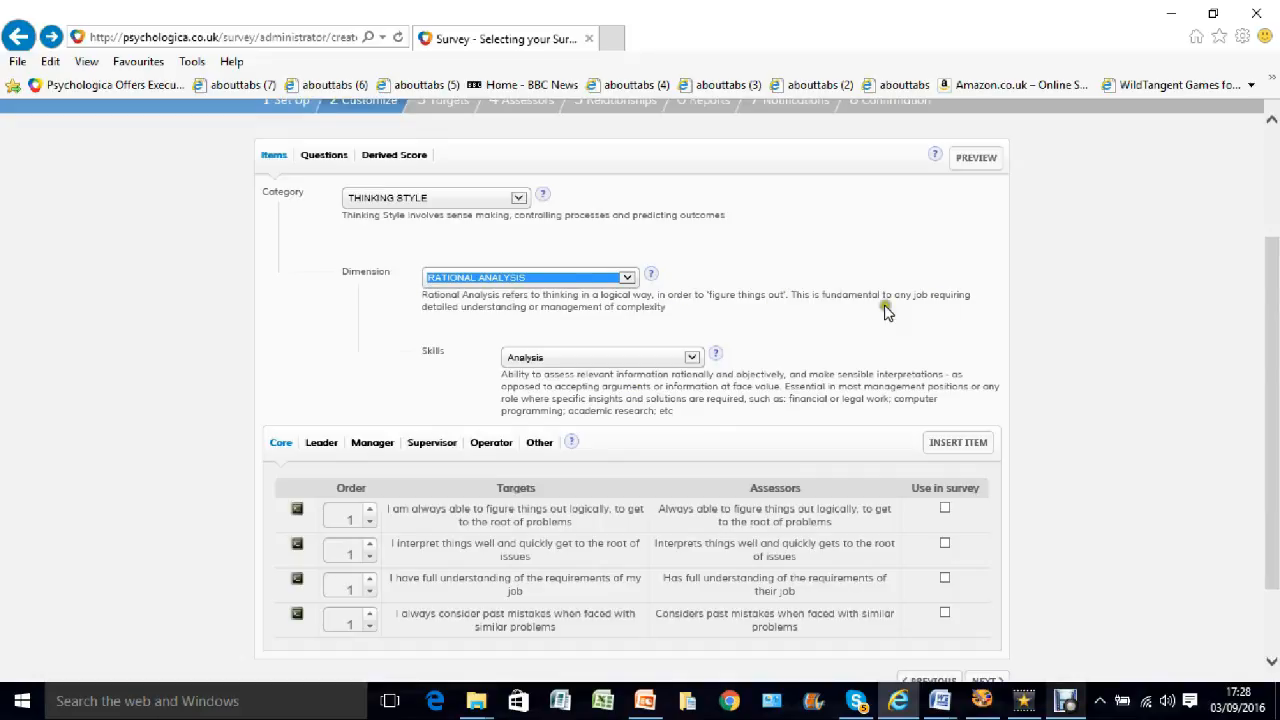
left_click(628, 277)
left_click(560, 255)
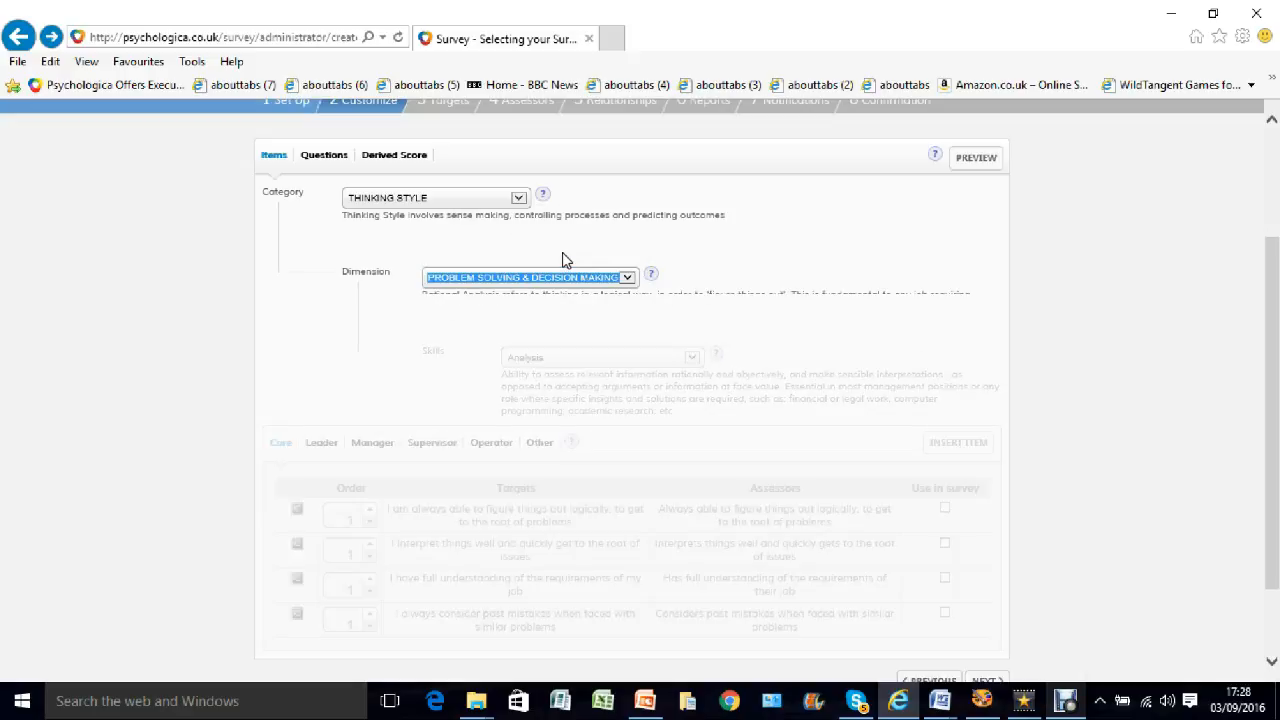
scroll(726, 390, "down", 3)
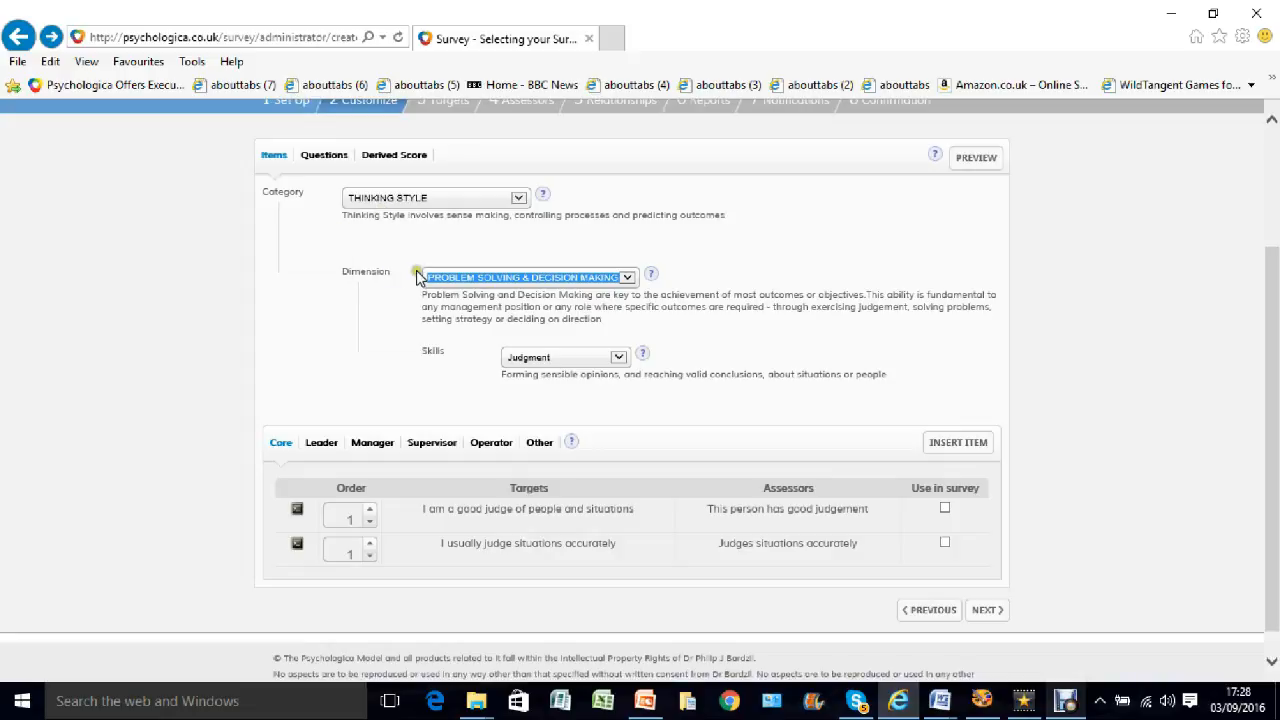
Step: Choose the Decisiveness skill and mark all three of its core items for use in the survey
left_click(617, 358)
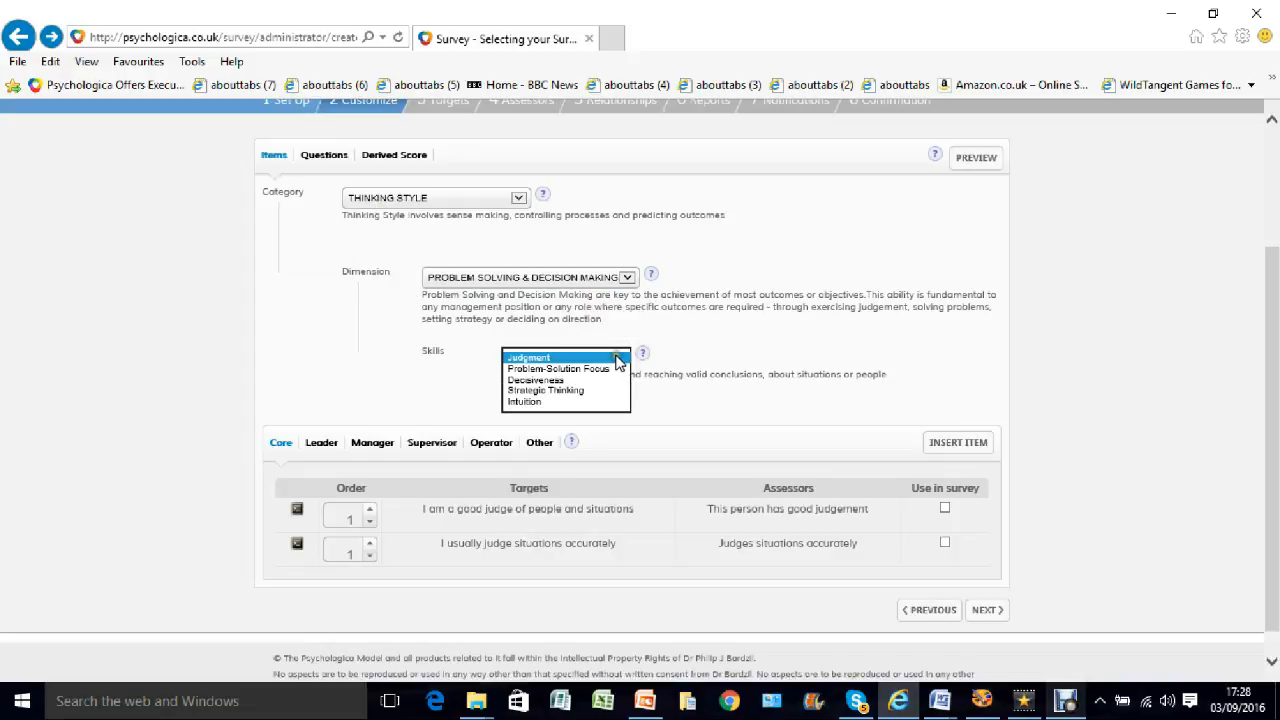
left_click(544, 379)
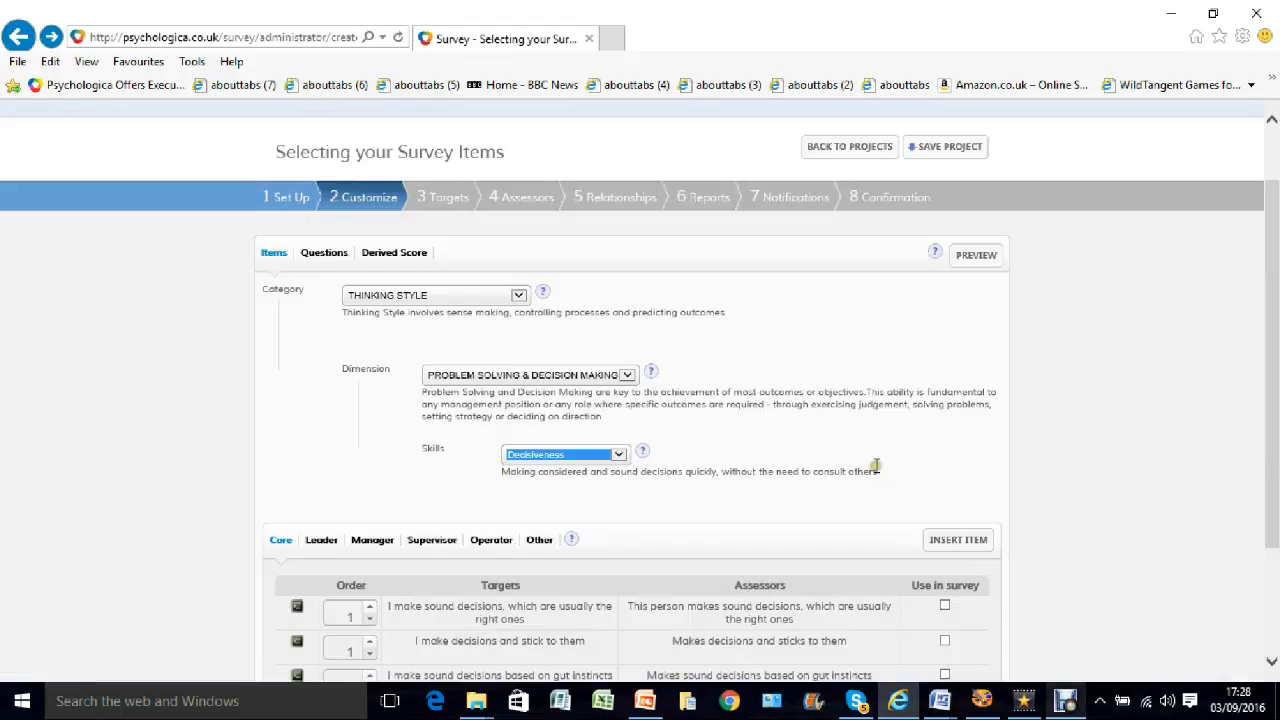
scroll(880, 460, "down", 3)
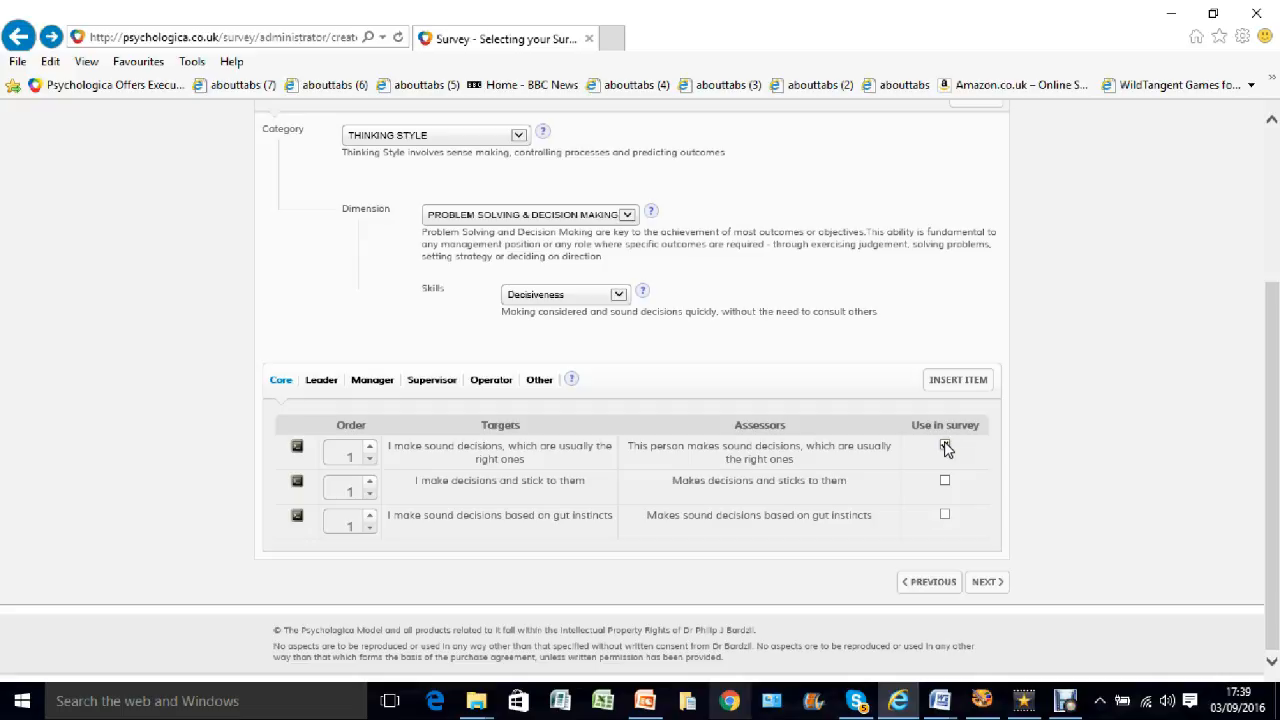
left_click(945, 446)
left_click(945, 516)
left_click(944, 445)
Step: Insert a custom item under Decisiveness with "Always makes quick decisions" as both the target text and the assessor text
left_click(803, 451)
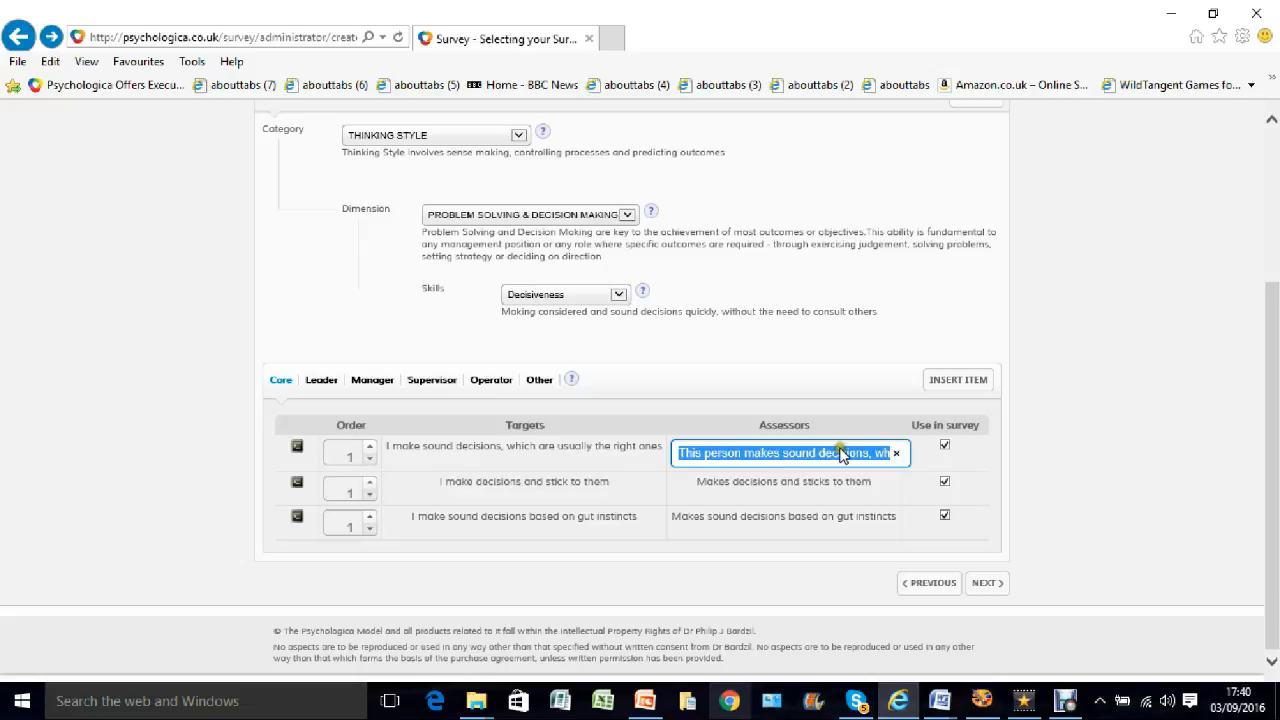
left_click(897, 453)
left_click(950, 383)
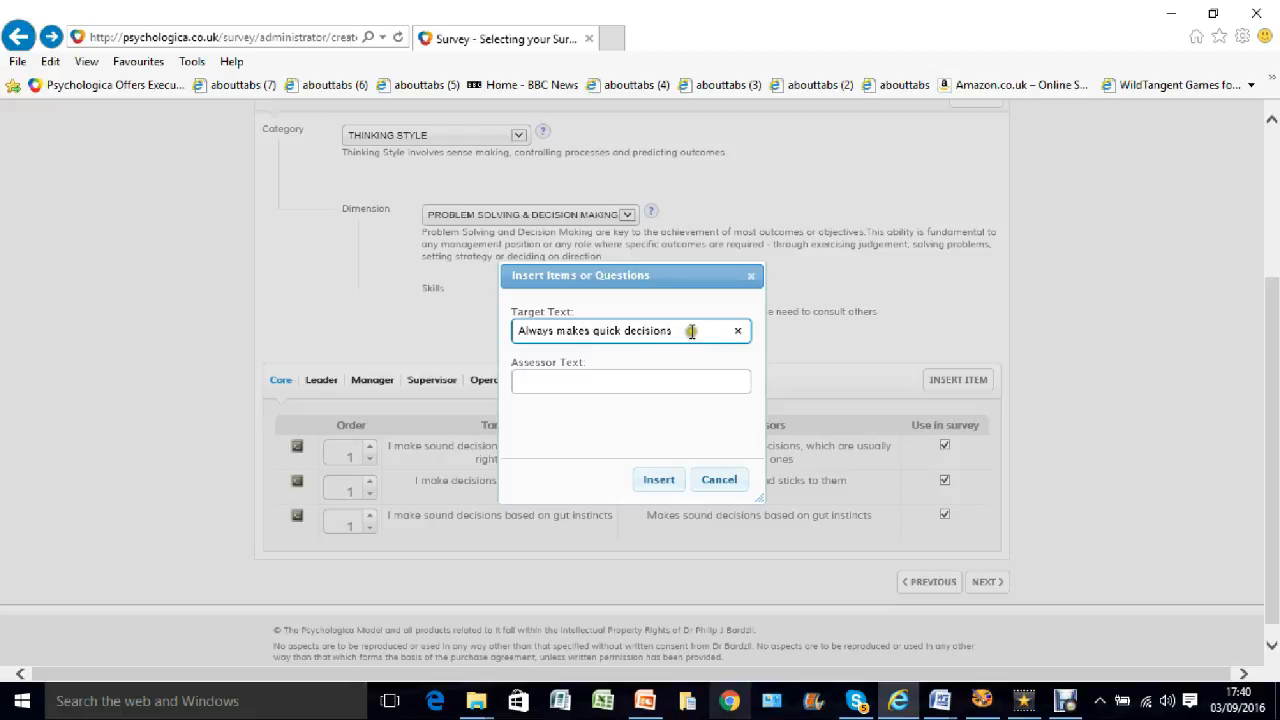
left_click(580, 378)
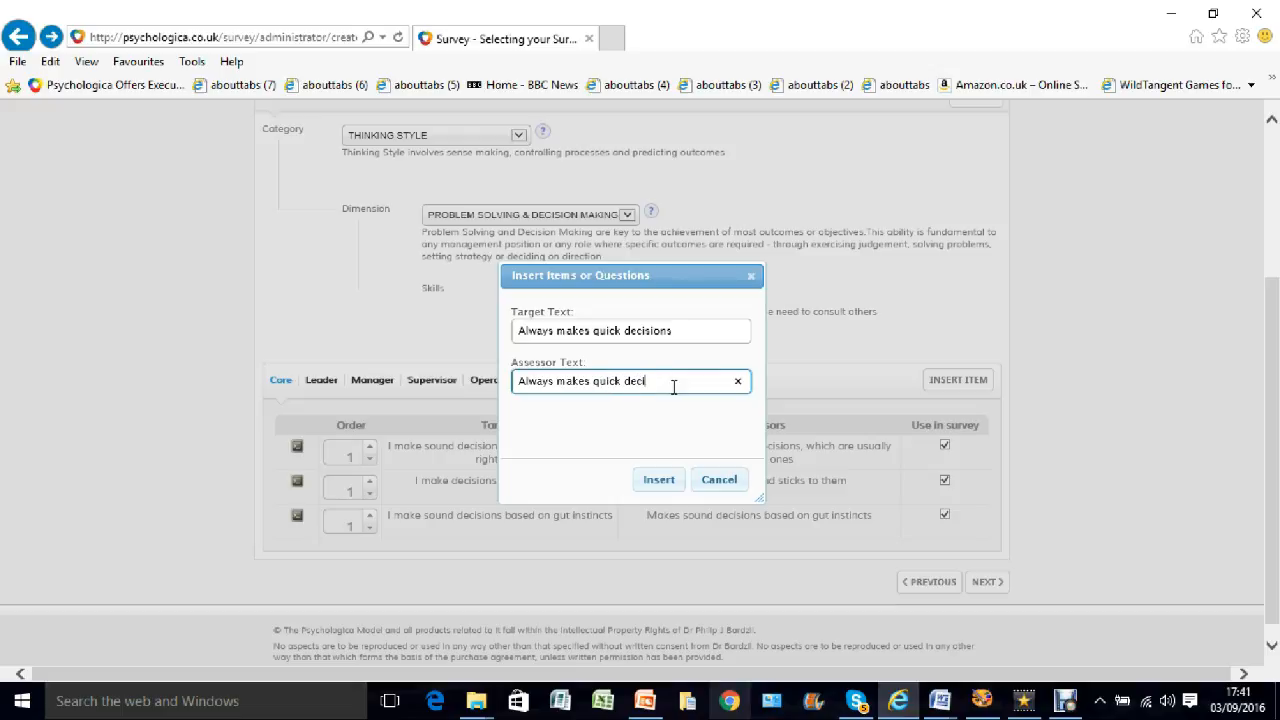
left_click(648, 483)
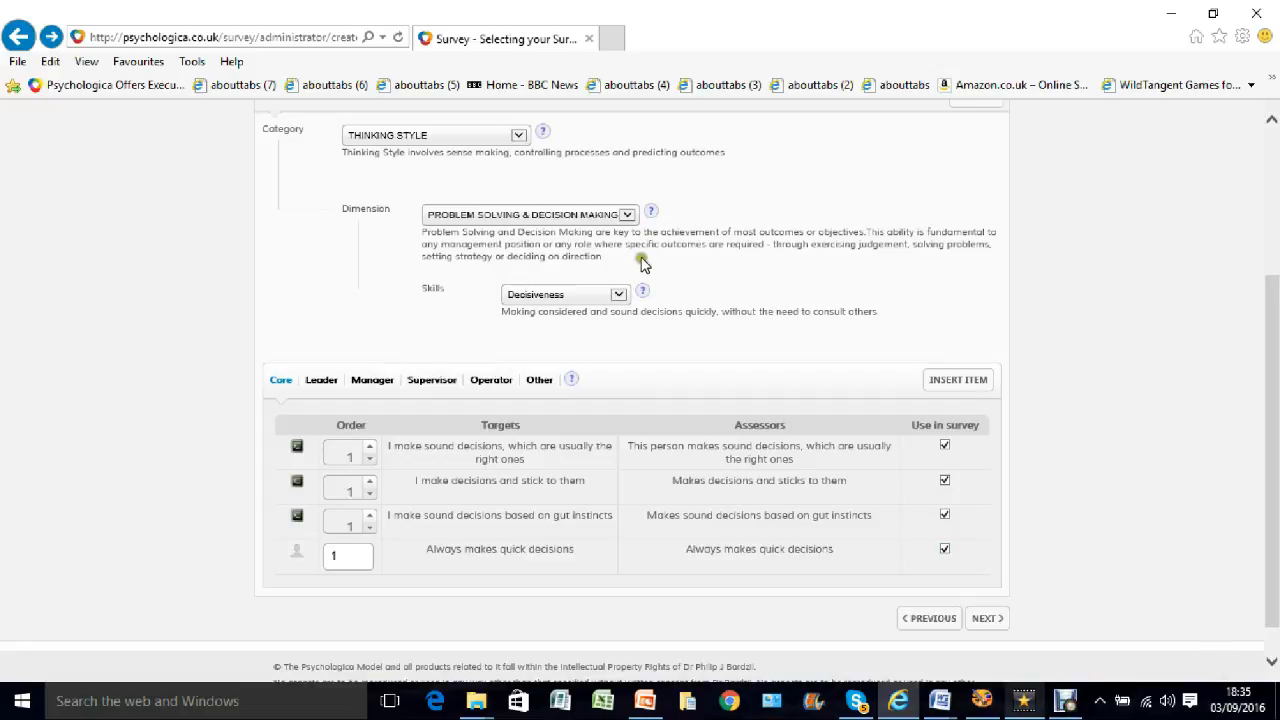
left_click(618, 294)
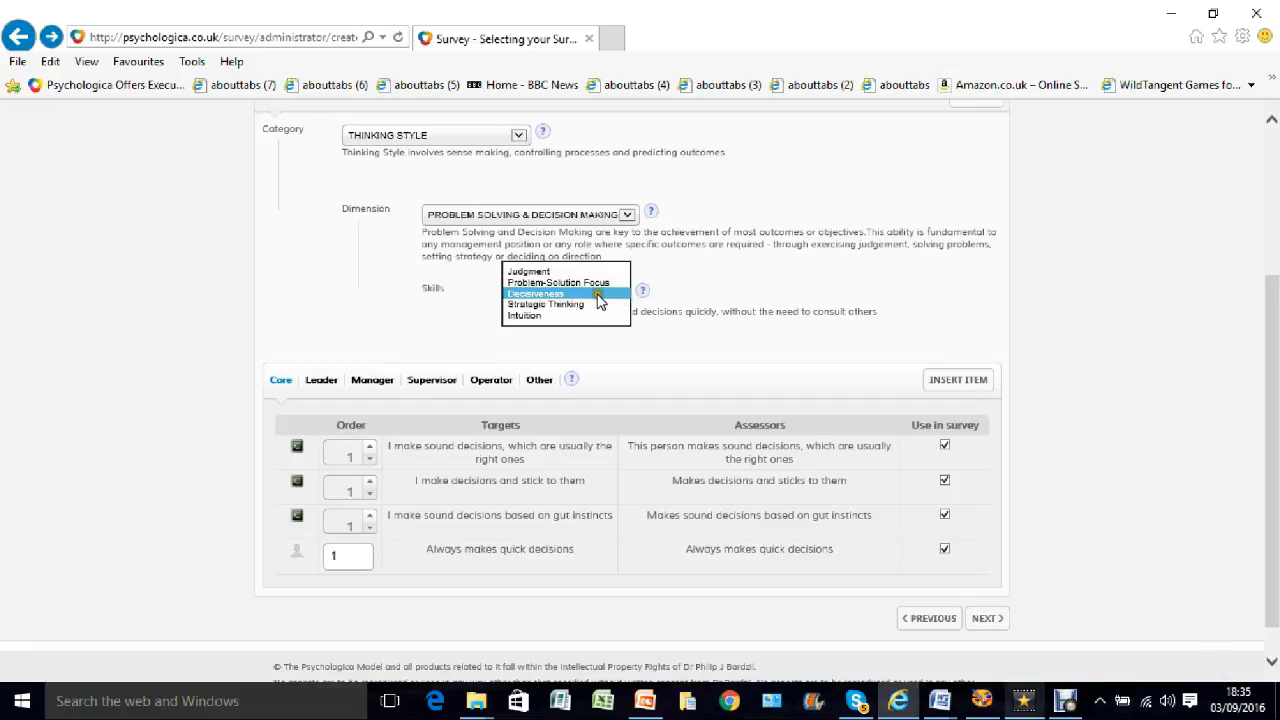
scroll(685, 313, "up", 5)
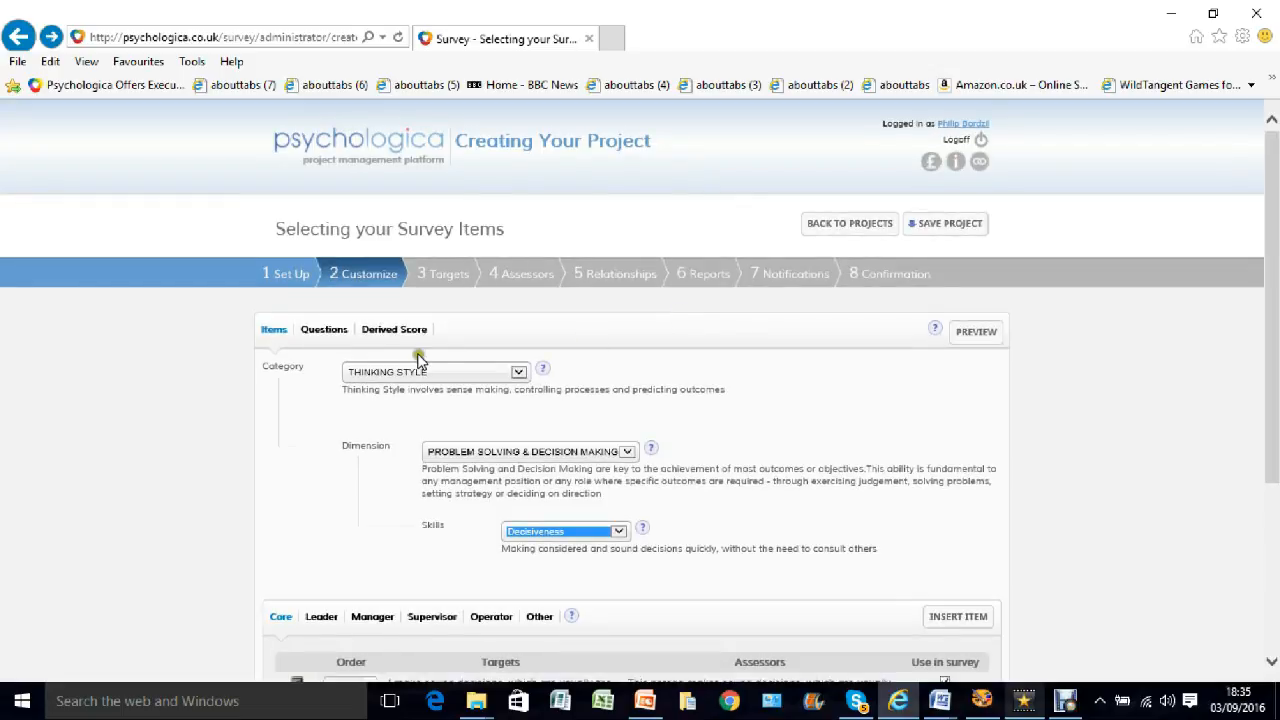
scroll(891, 526, "down", 5)
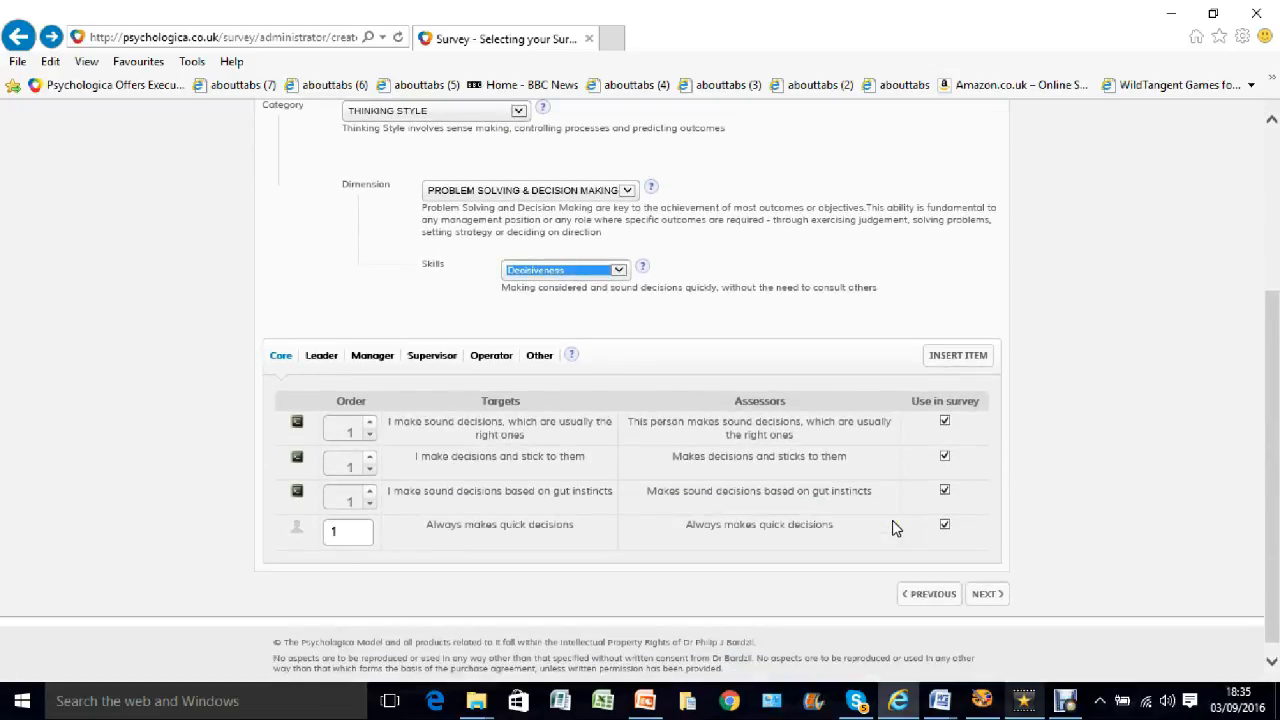
scroll(892, 524, "up", 5)
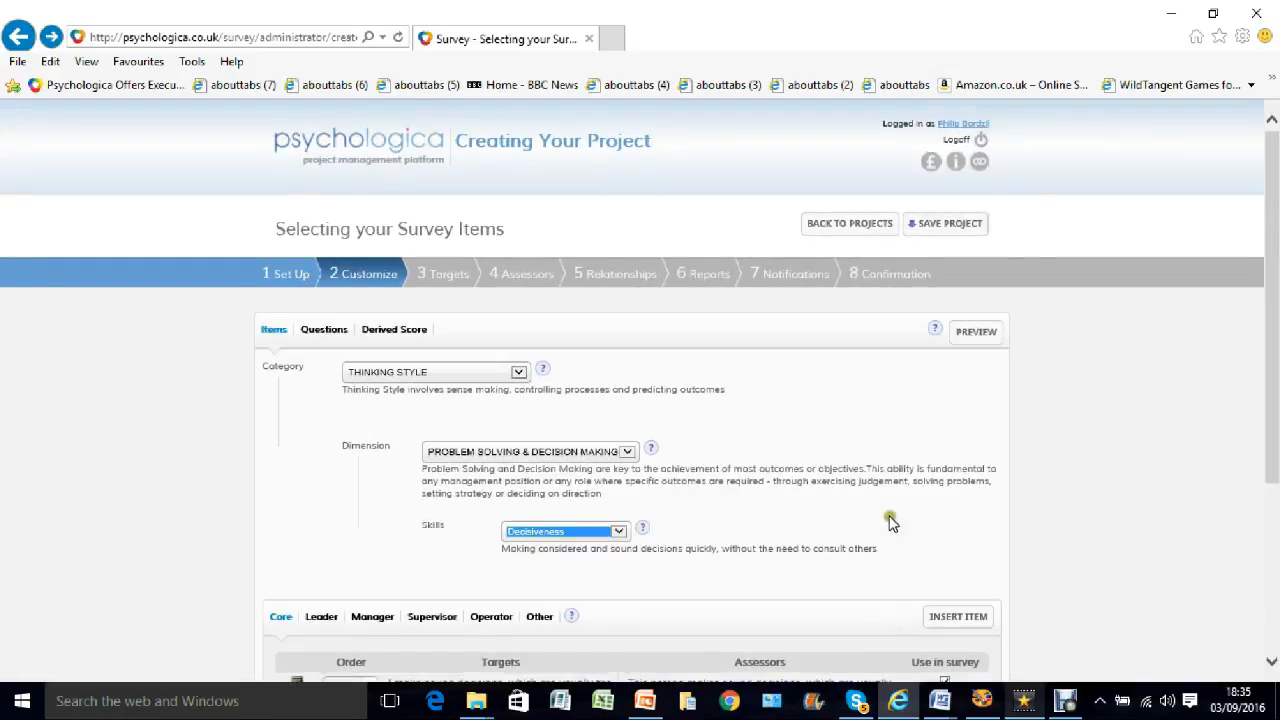
Step: Preview the survey for the Target type at Leader level and go through the welcome and introduction pages to the items
left_click(968, 338)
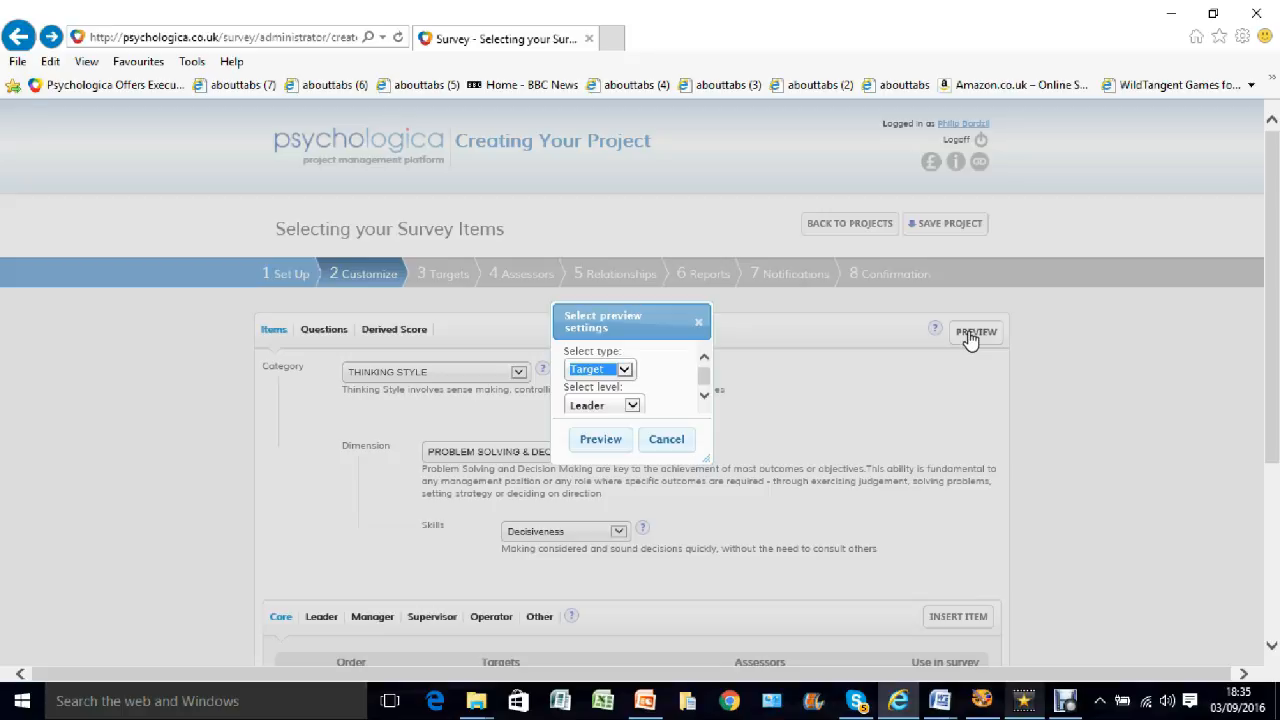
left_click(622, 370)
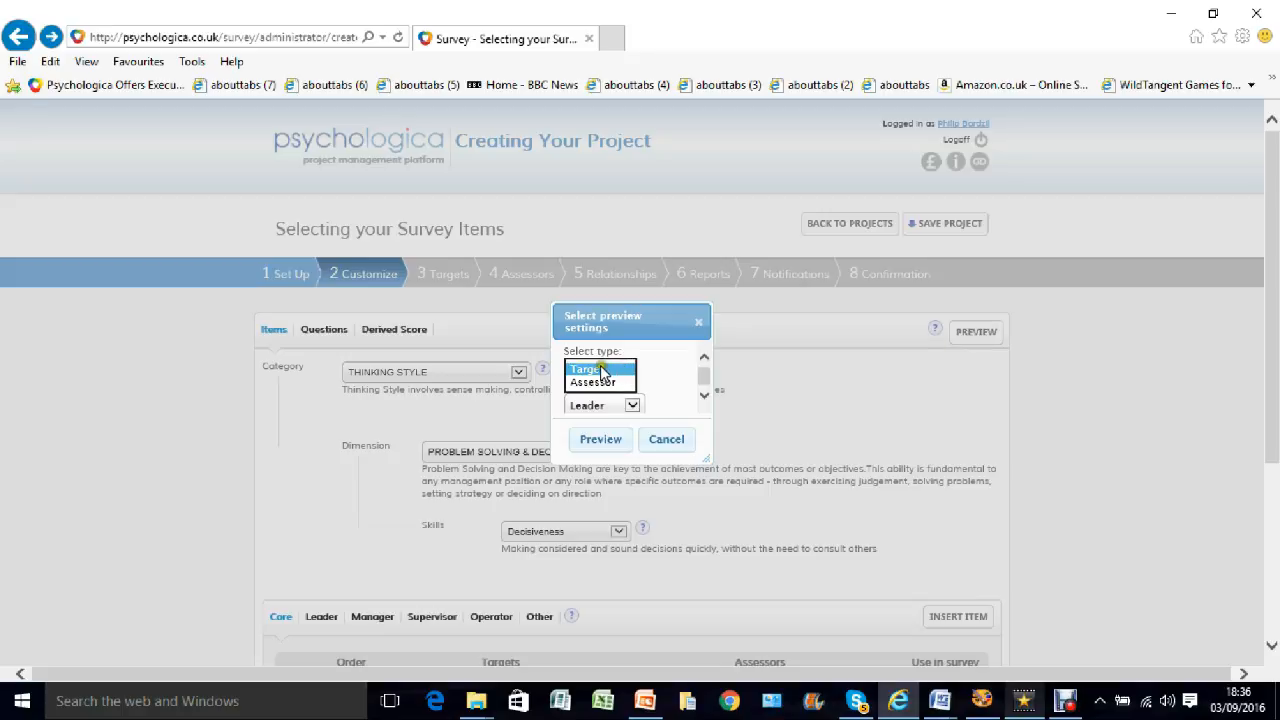
left_click(600, 370)
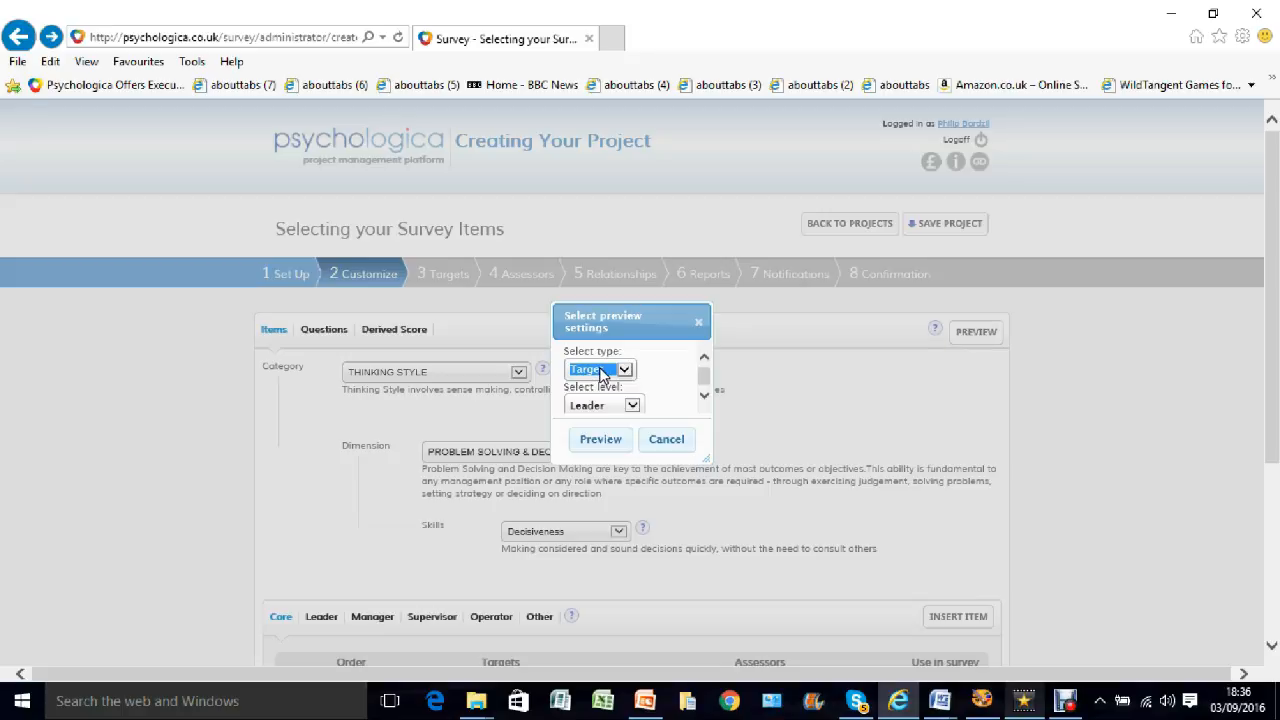
left_click(612, 441)
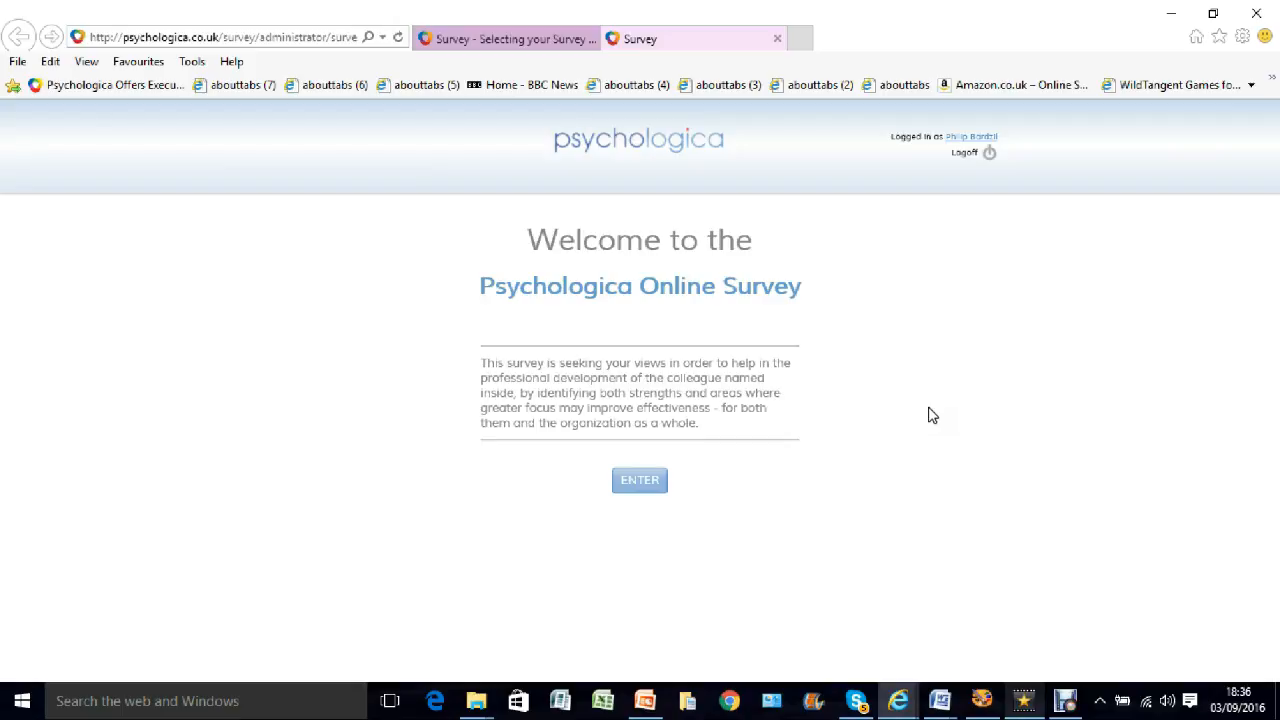
left_click(641, 486)
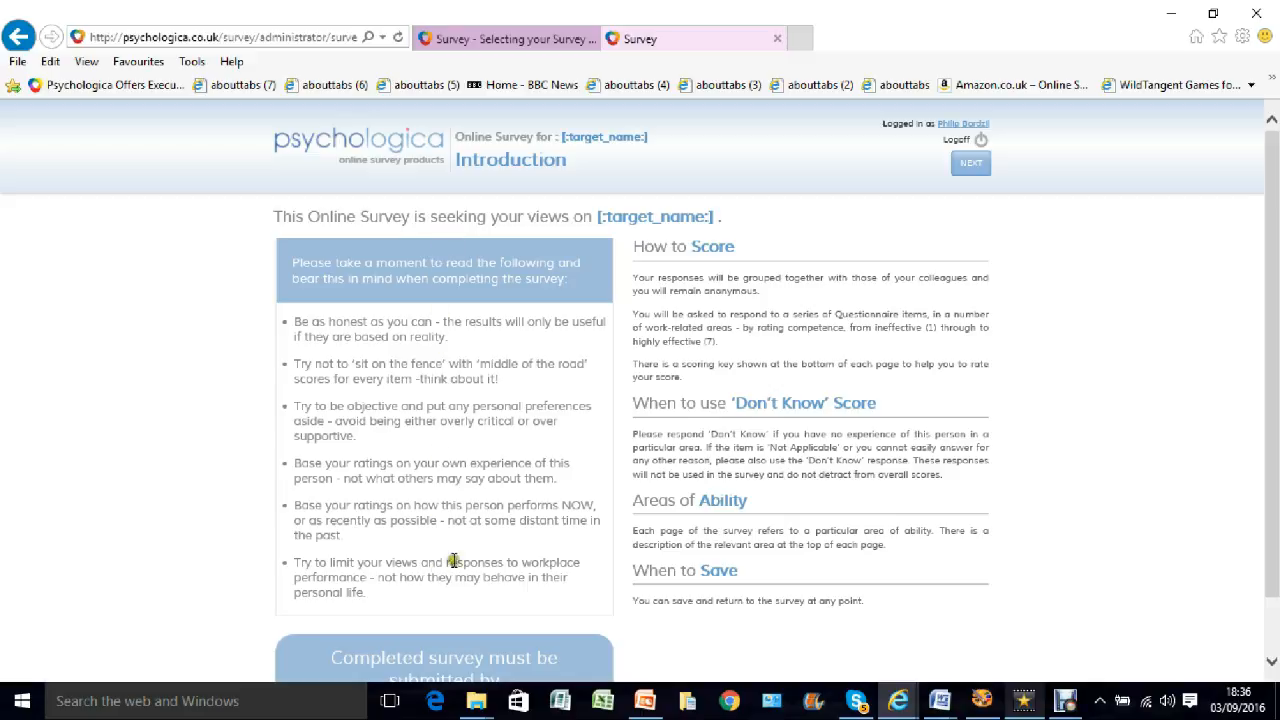
left_click(975, 168)
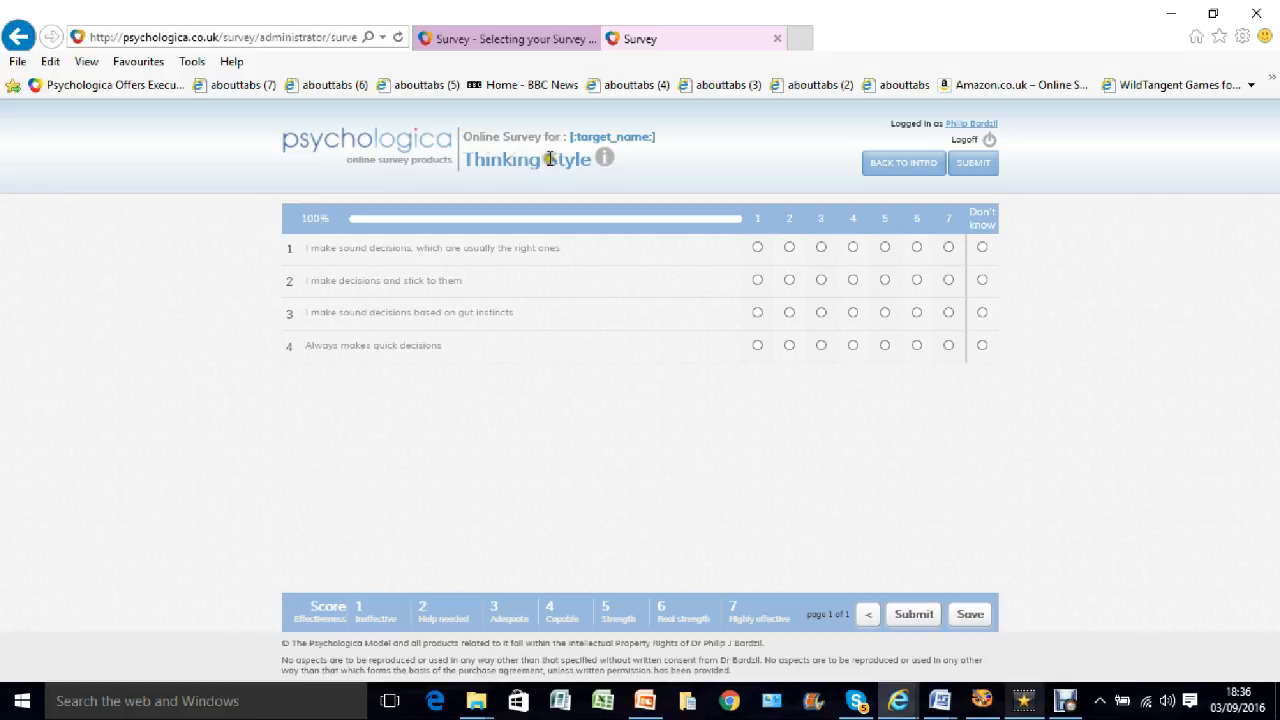
Step: Examine the Thinking Style description and the progress bar on the previewed survey page, and leave the page
mouse_move(605, 162)
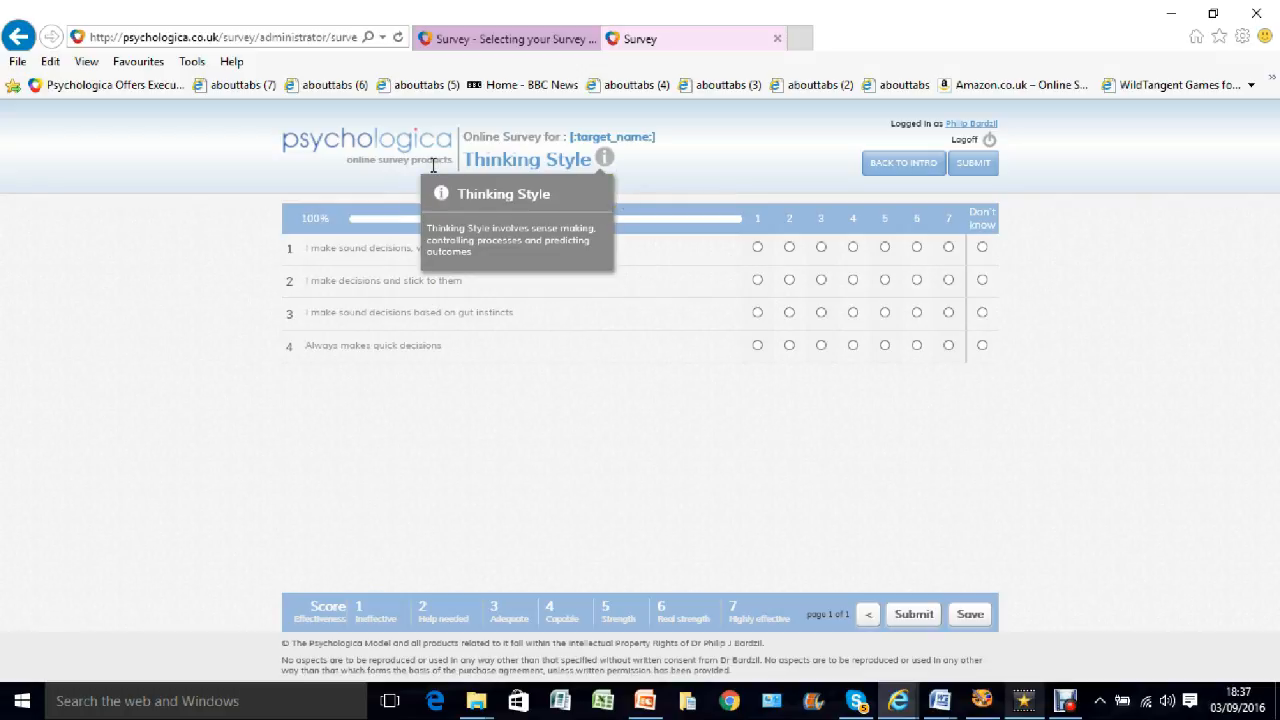
left_click(652, 179)
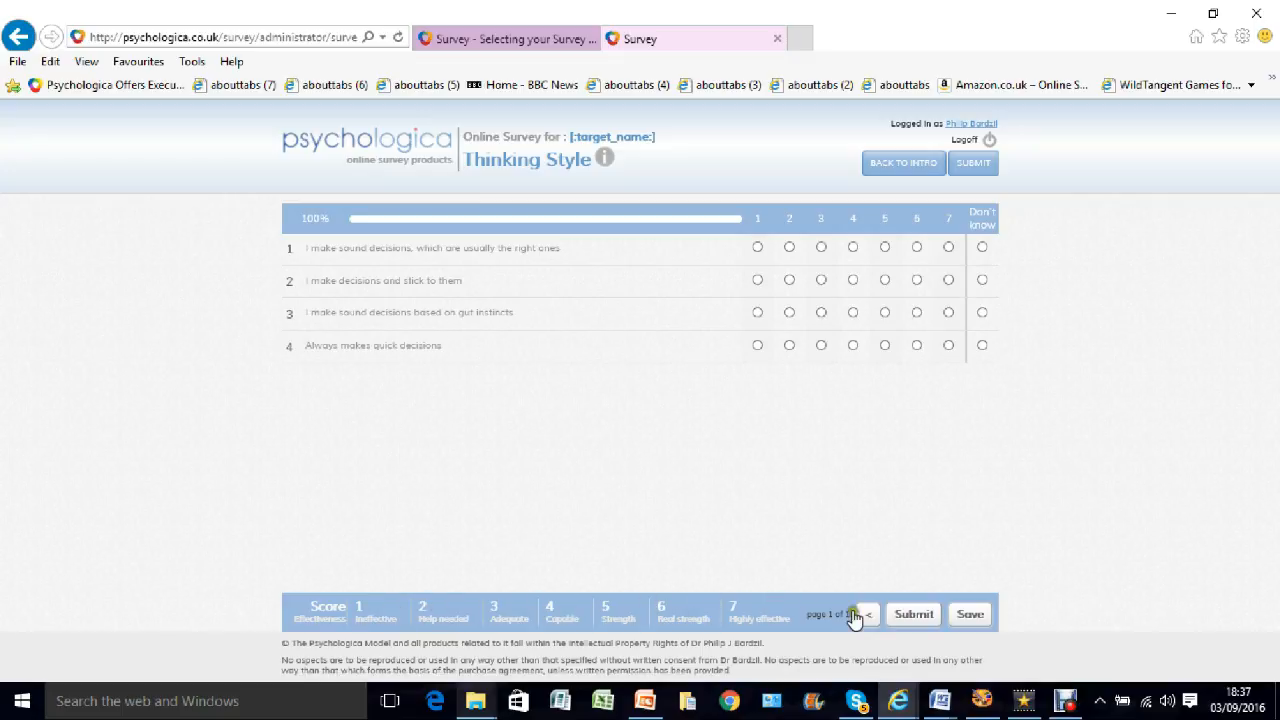
left_click_drag(358, 219, 494, 229)
left_click_drag(585, 218, 674, 214)
left_click(12, 36)
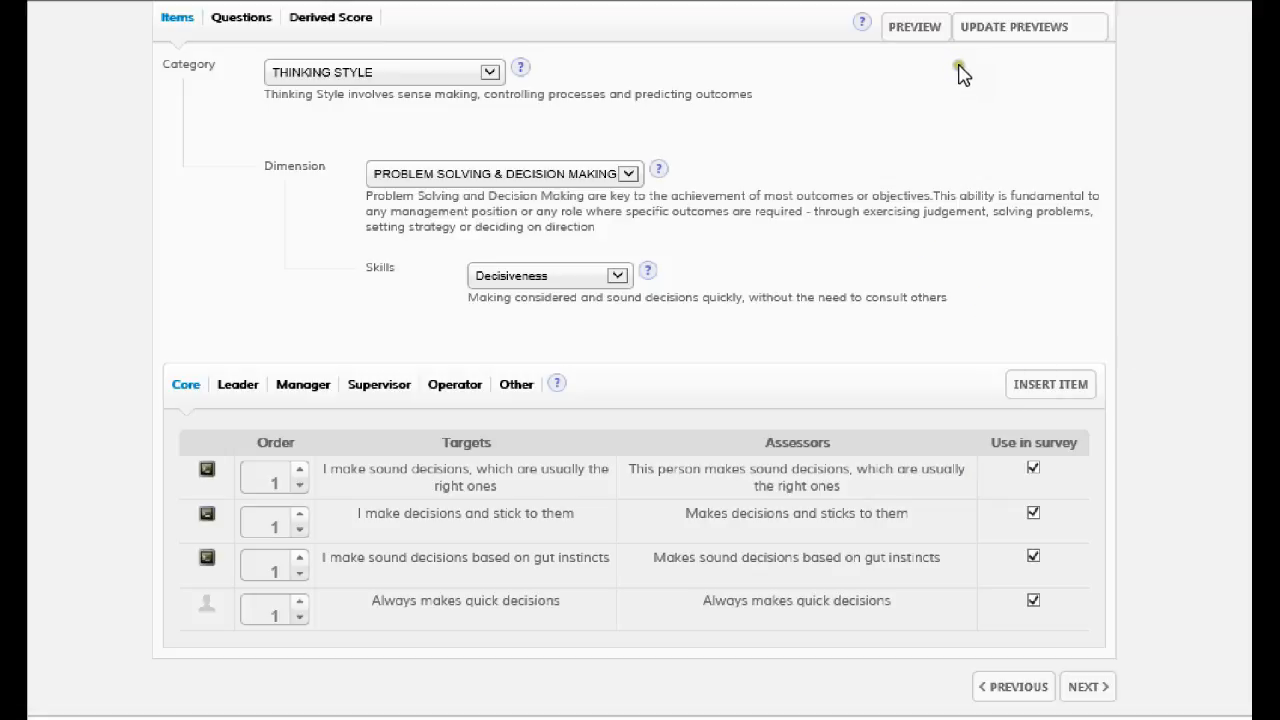
Step: Update the previews and review the Decisiveness items offered for the Leader, Manager, Supervisor, Operator and Other levels
left_click(1015, 30)
left_click(364, 323)
left_click(223, 384)
left_click(249, 383)
left_click(231, 384)
left_click(304, 385)
left_click(373, 389)
left_click(452, 389)
left_click(514, 386)
Step: Compare the Decisiveness items again across the Leader, Manager, Supervisor and Operator levels
left_click(690, 355)
left_click(243, 386)
left_click(392, 386)
left_click(448, 398)
left_click(246, 390)
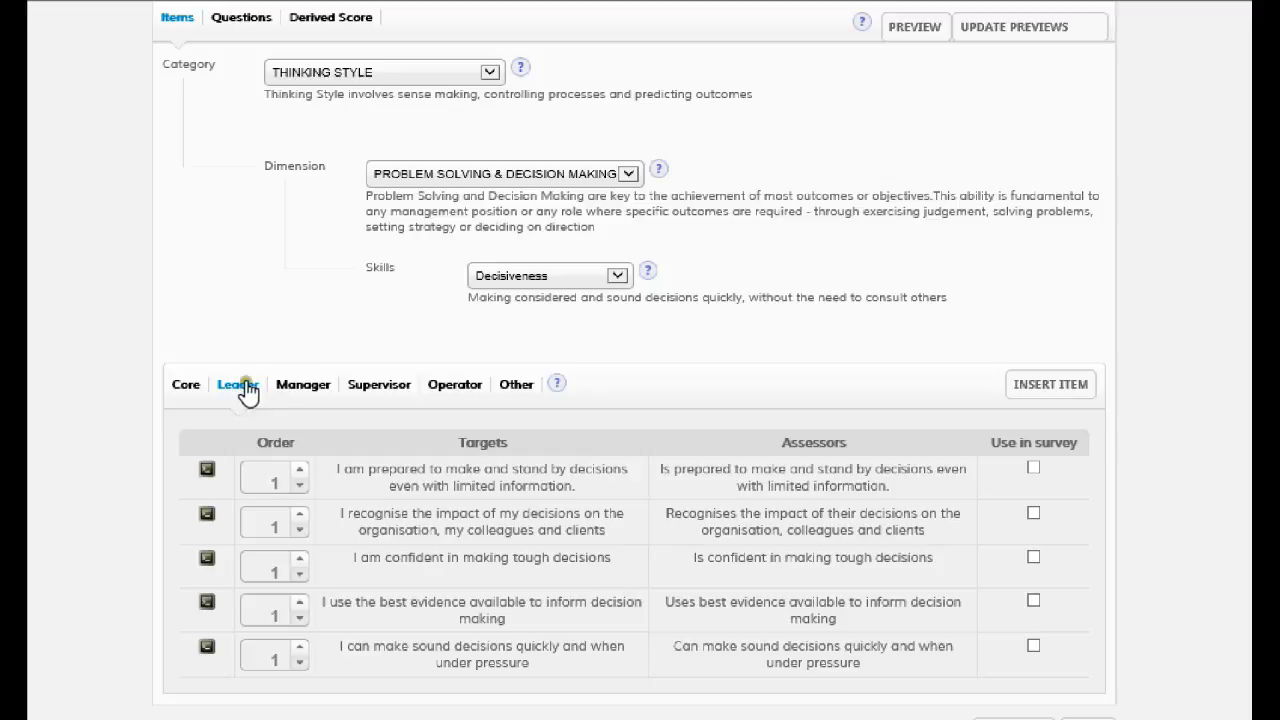
left_click(296, 392)
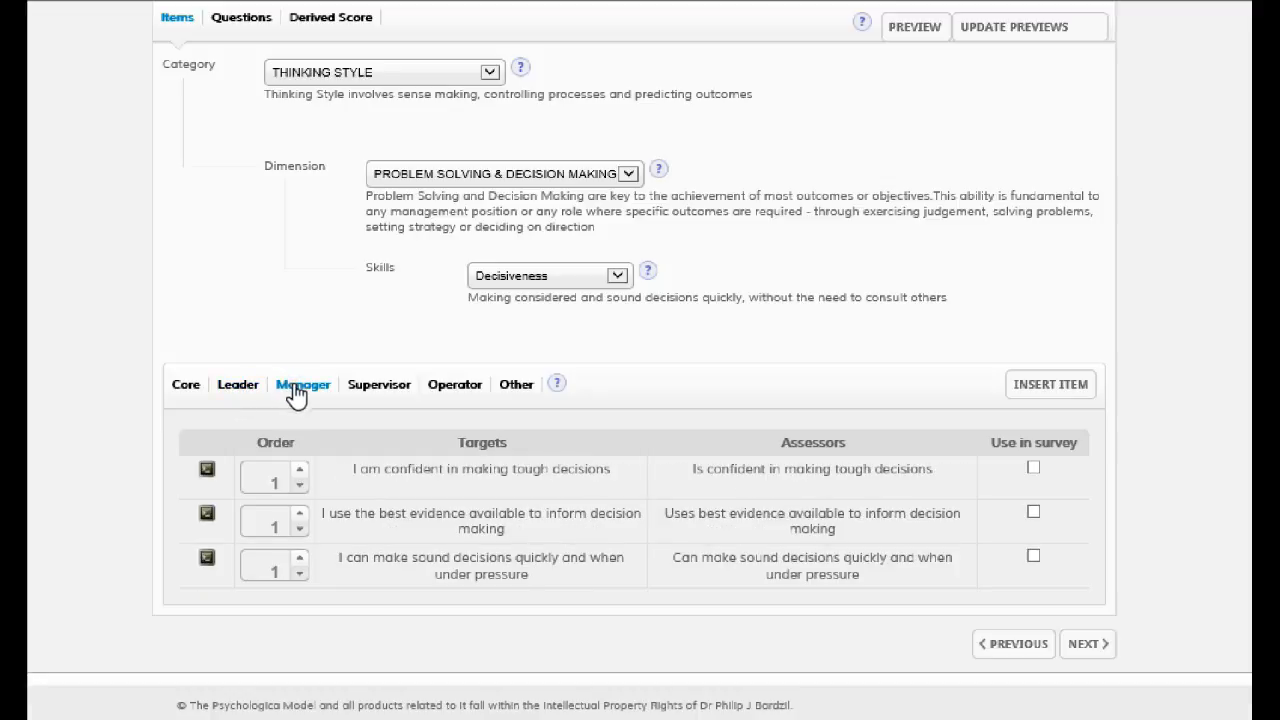
left_click(360, 391)
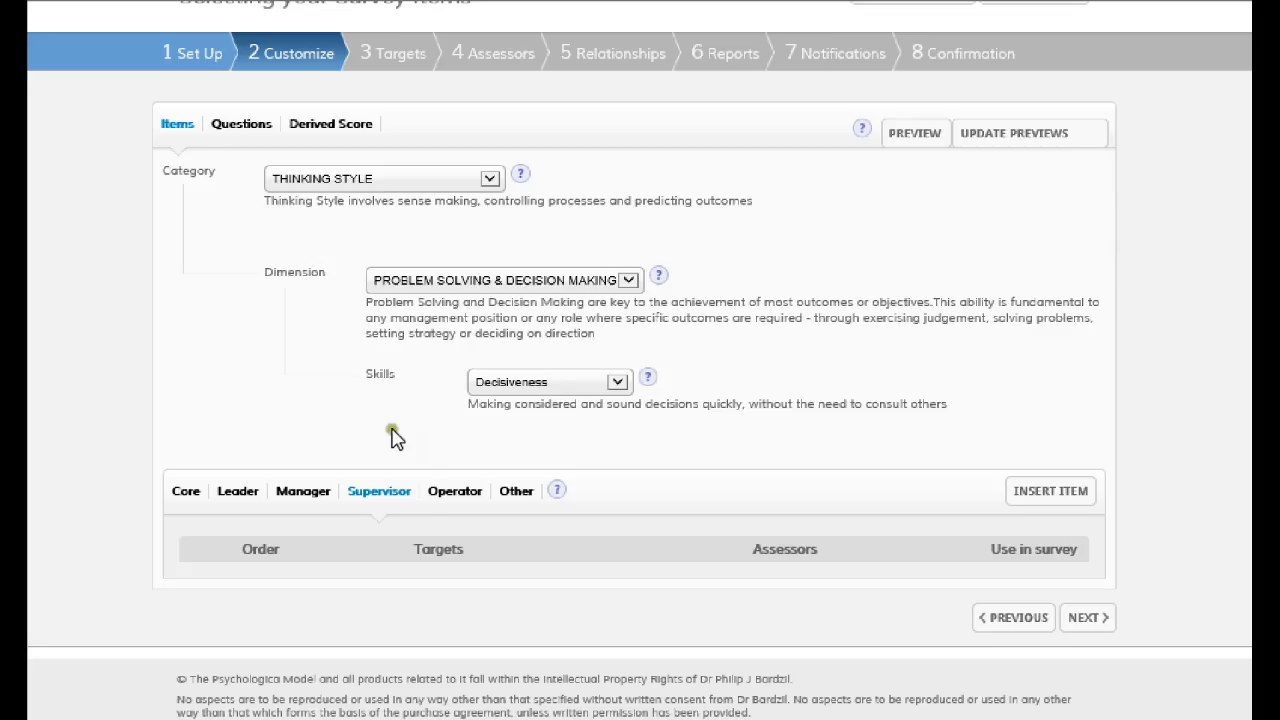
left_click(455, 492)
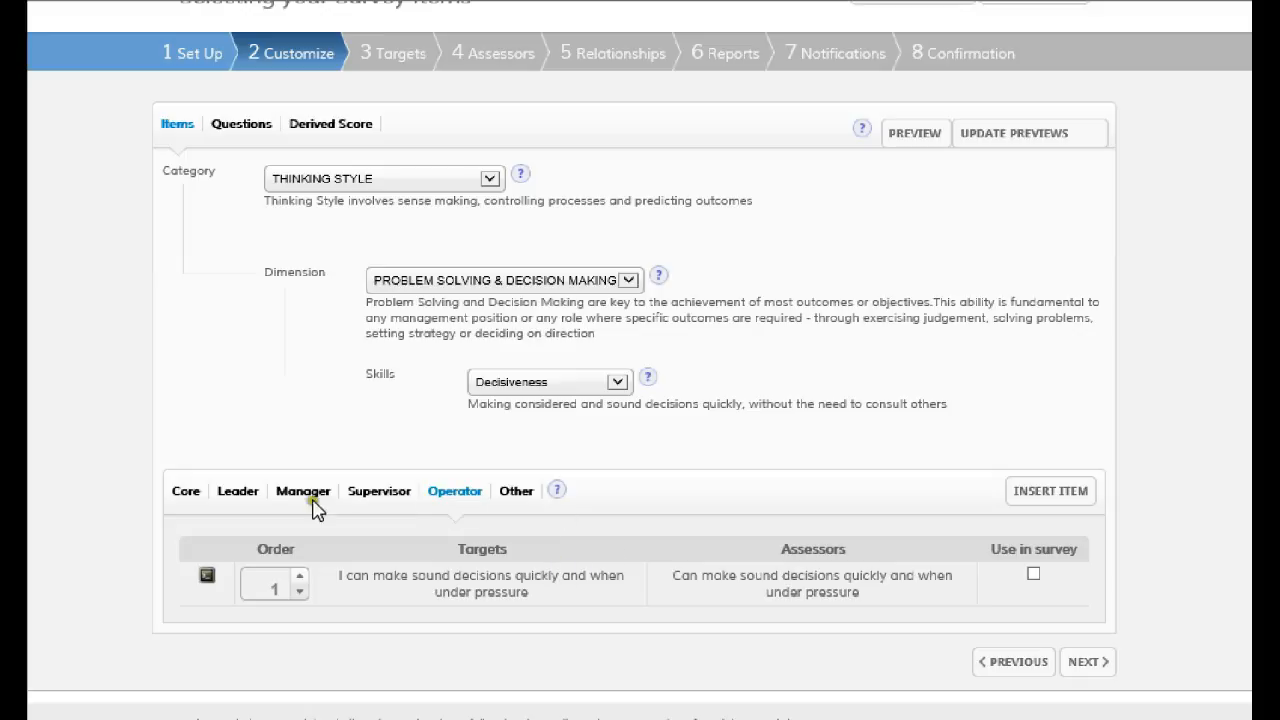
Step: Review the Decisiveness items offered at Leader level and the Core items already chosen for the survey
left_click(251, 495)
scroll(255, 510, "down", 3)
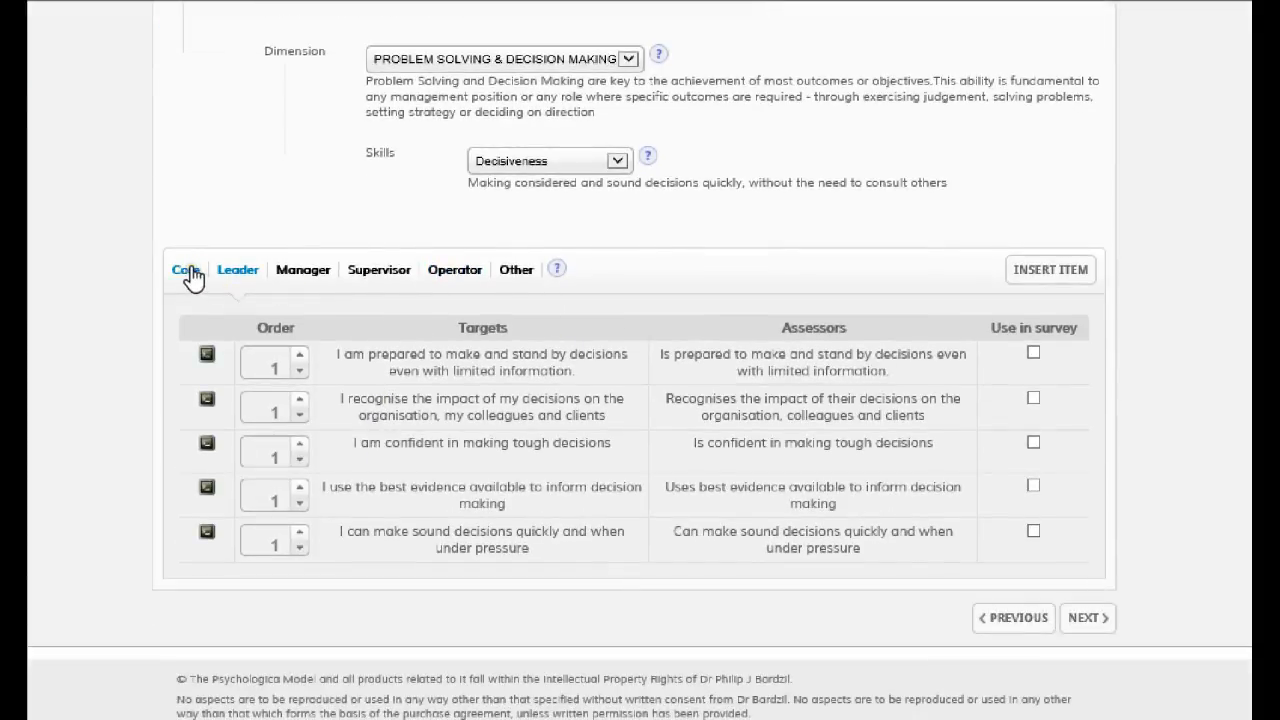
left_click(189, 271)
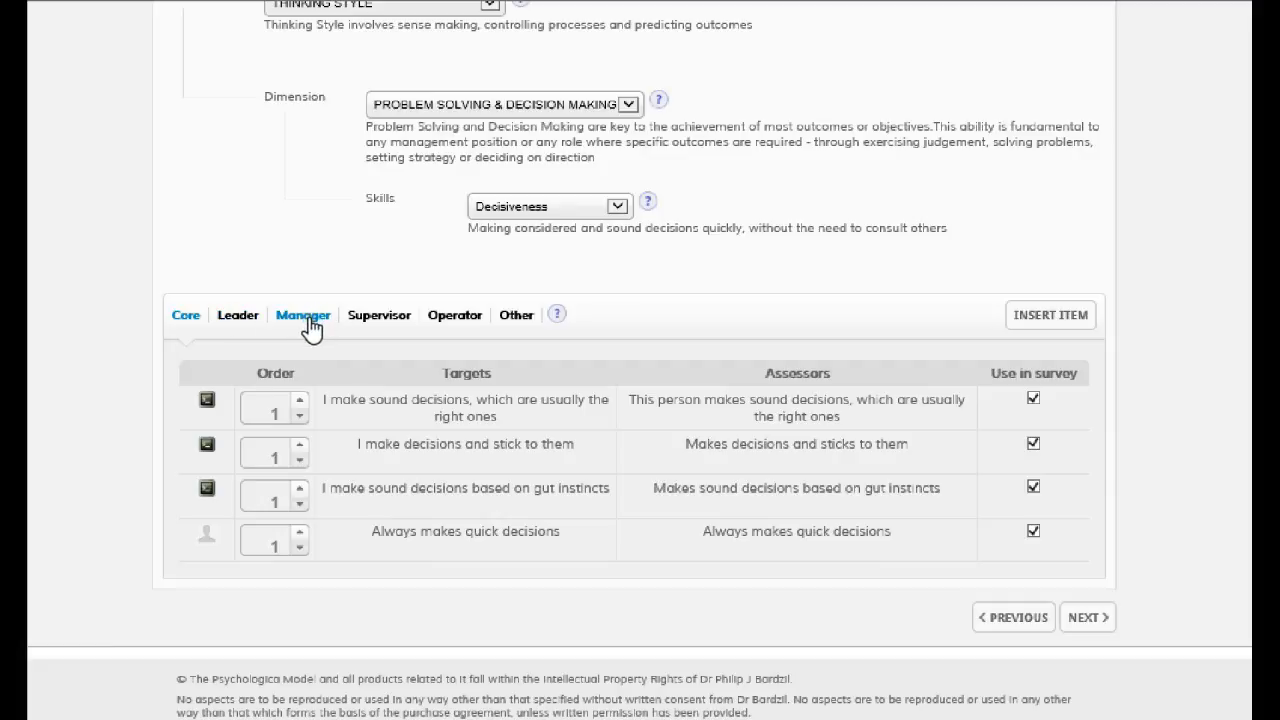
left_click(195, 316)
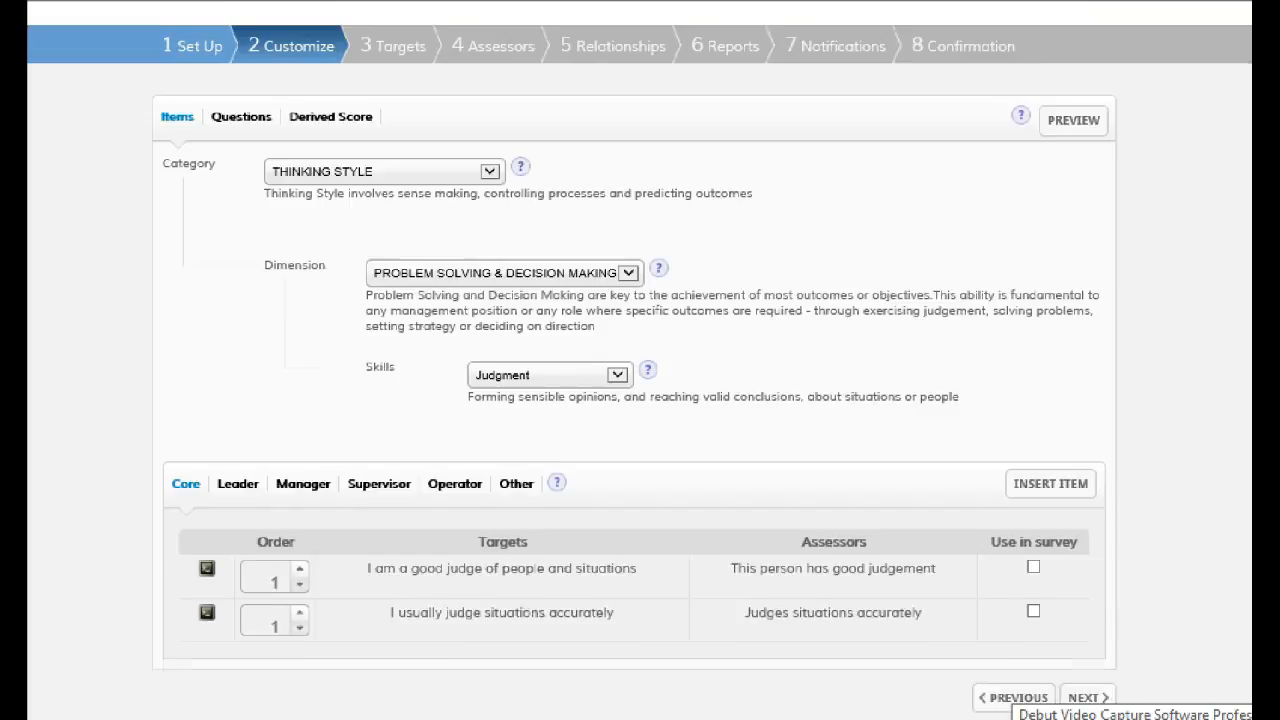
Step: Open the open-ended questions of the survey and examine the Core target and assessor wordings for Thinking Style
scroll(1054, 565, "up", 1)
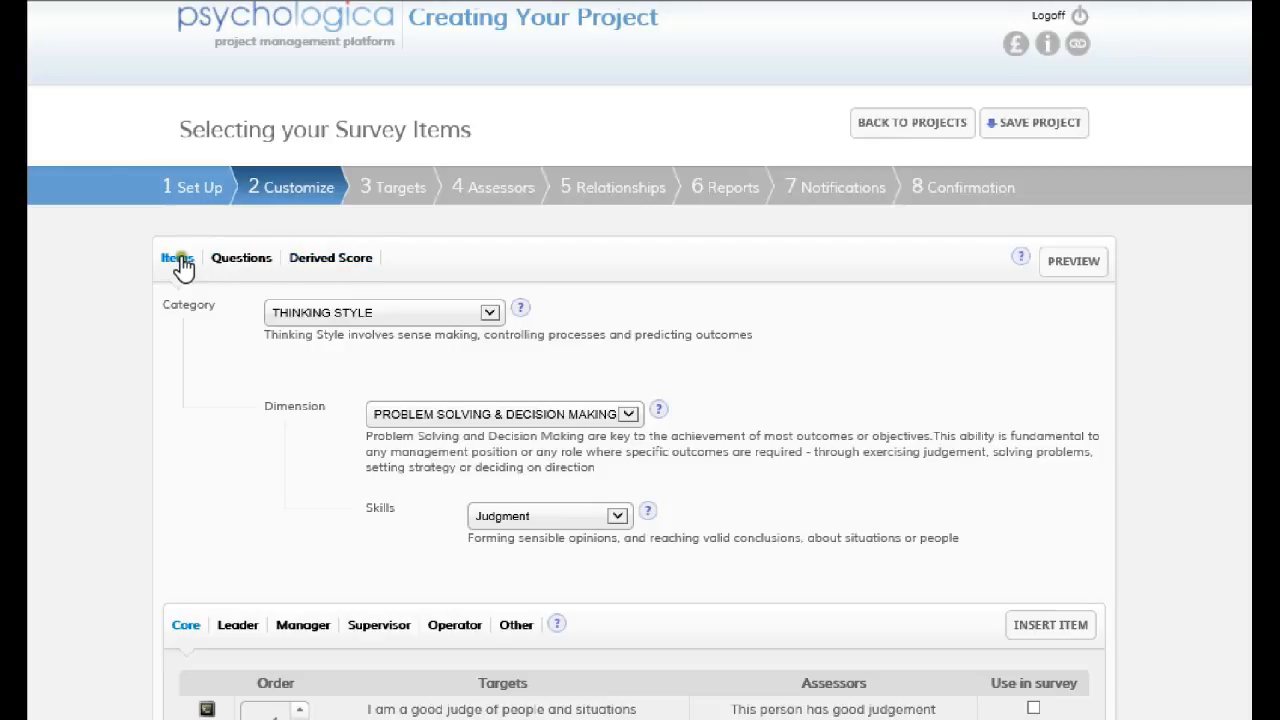
left_click(242, 259)
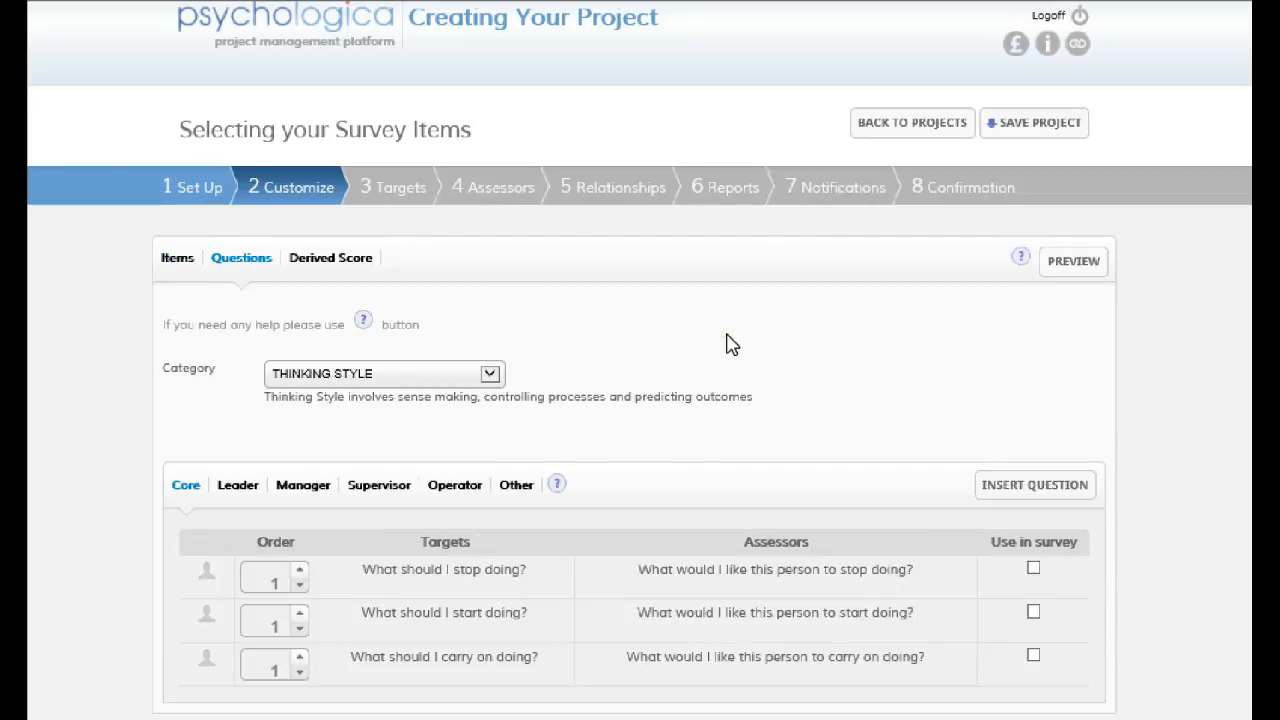
scroll(733, 345, "up", 1)
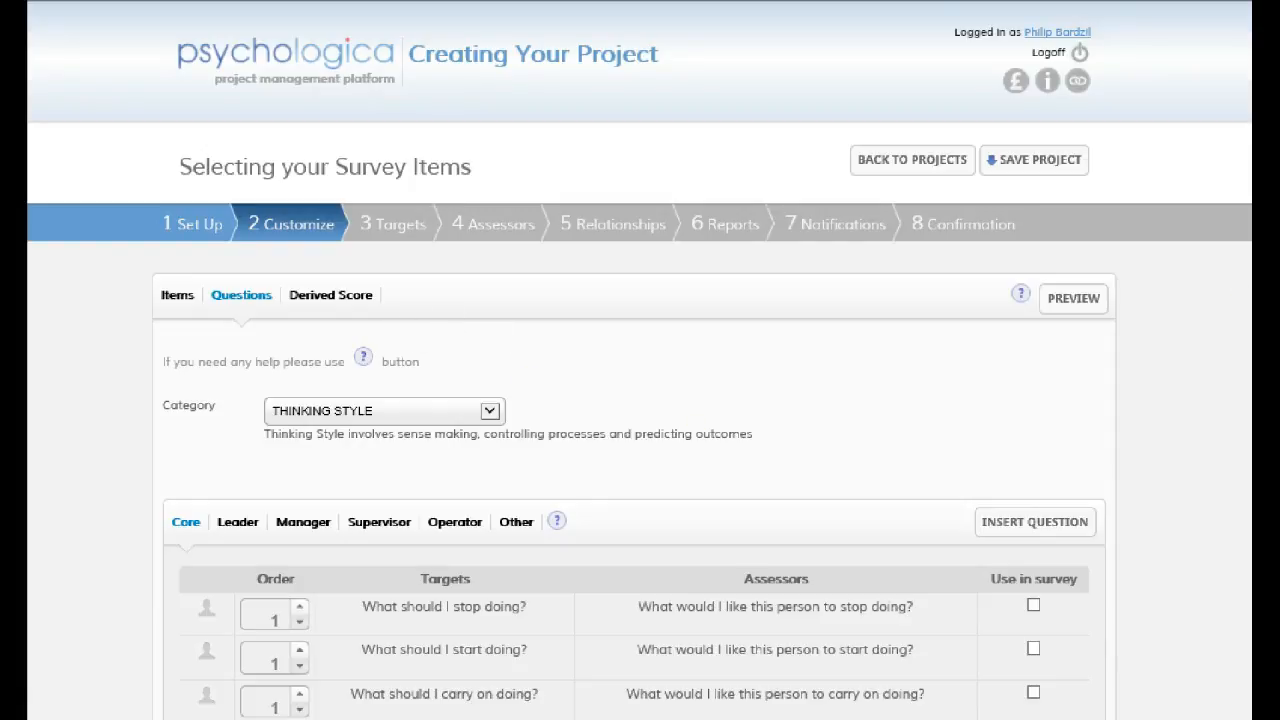
scroll(640, 400, "down", 3)
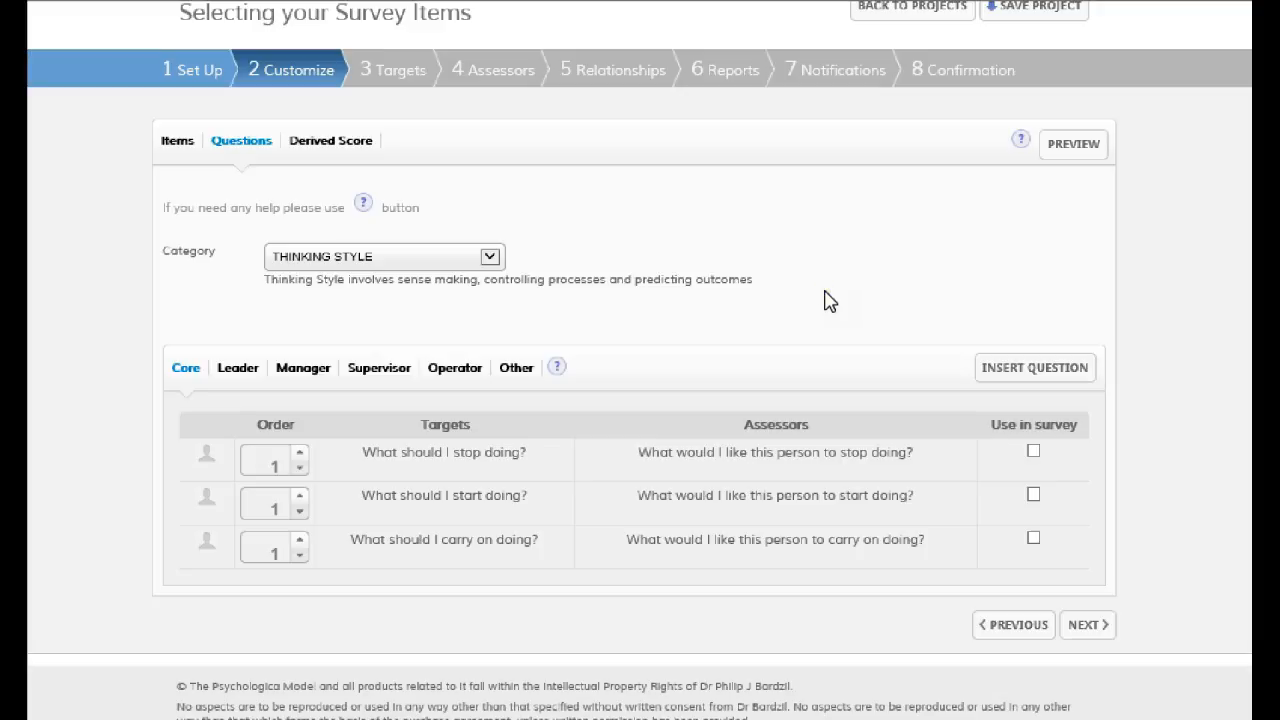
left_click(358, 456)
left_click(641, 453)
left_click(925, 462)
scroll(937, 557, "up", 2)
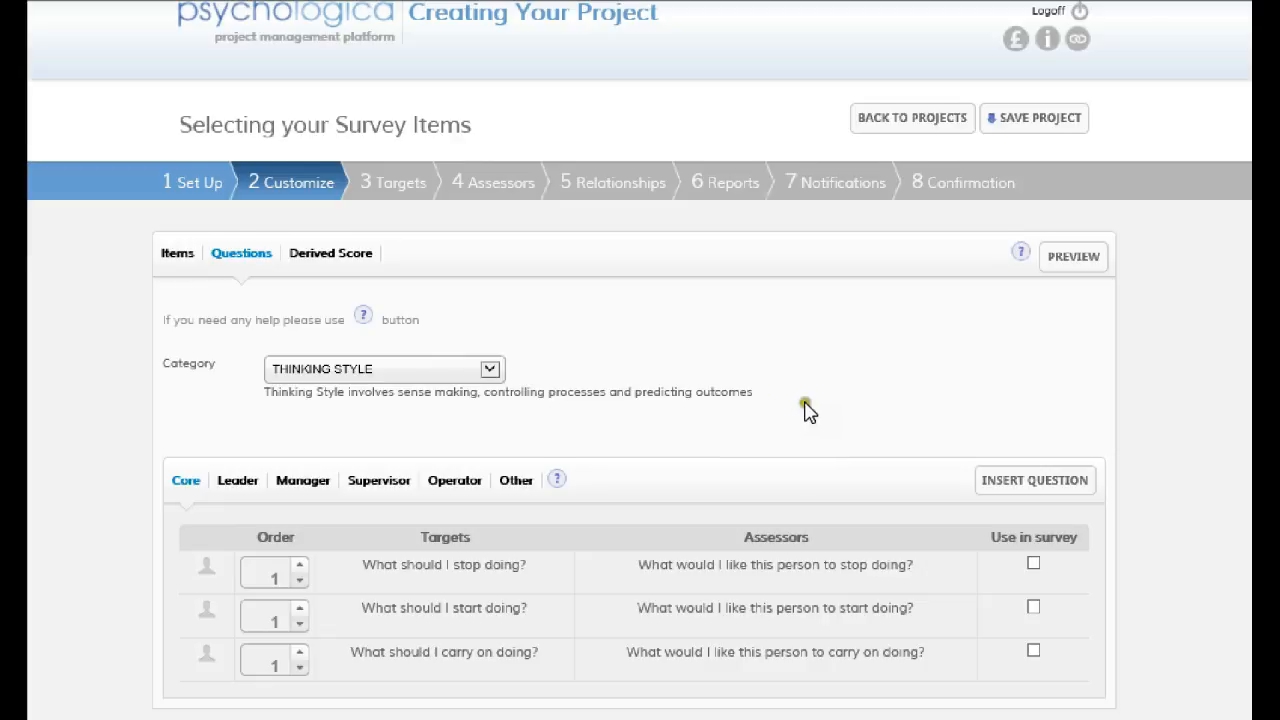
scroll(805, 410, "down", 1)
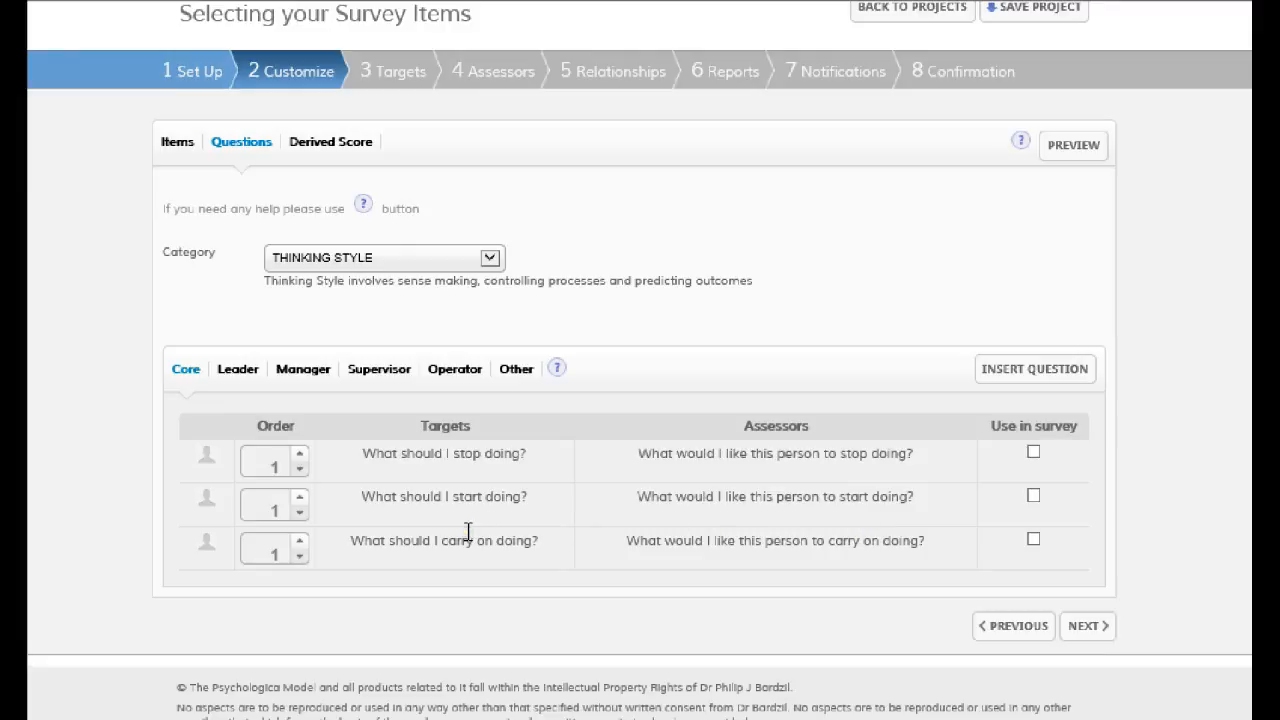
Step: Look through the categories that questions can be assigned to, keeping Thinking Style selected
left_click(491, 256)
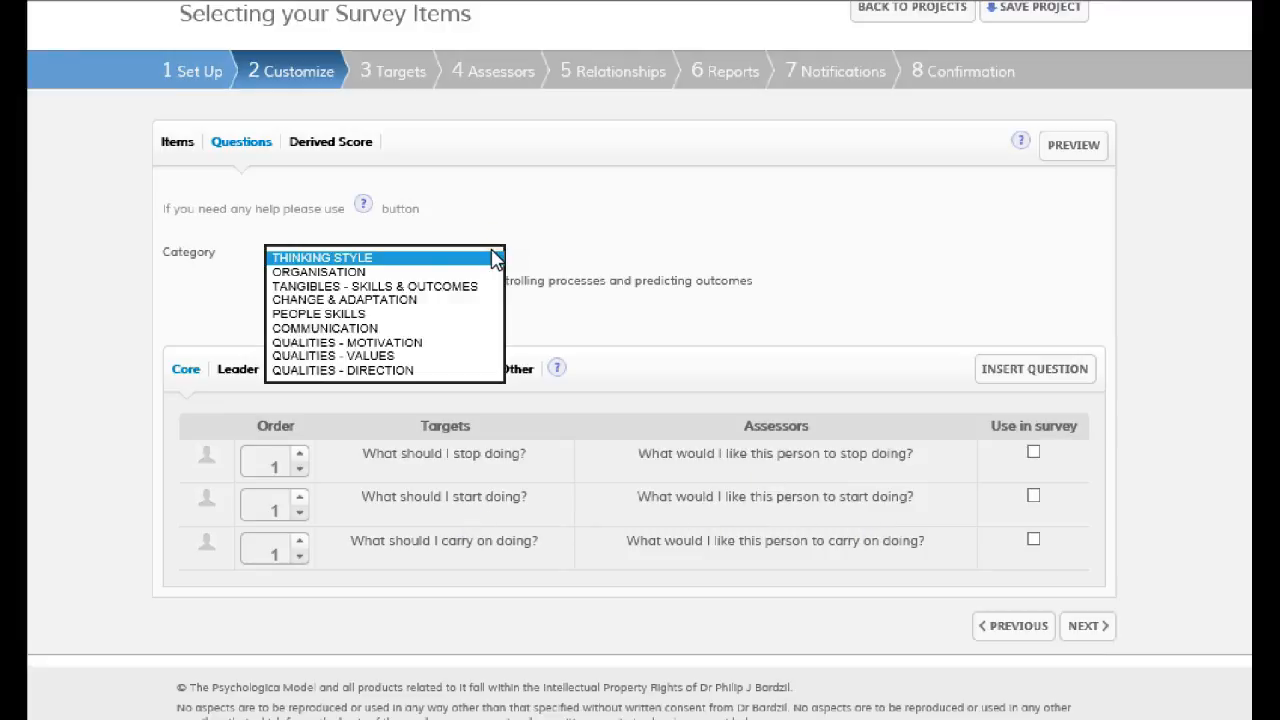
left_click(446, 259)
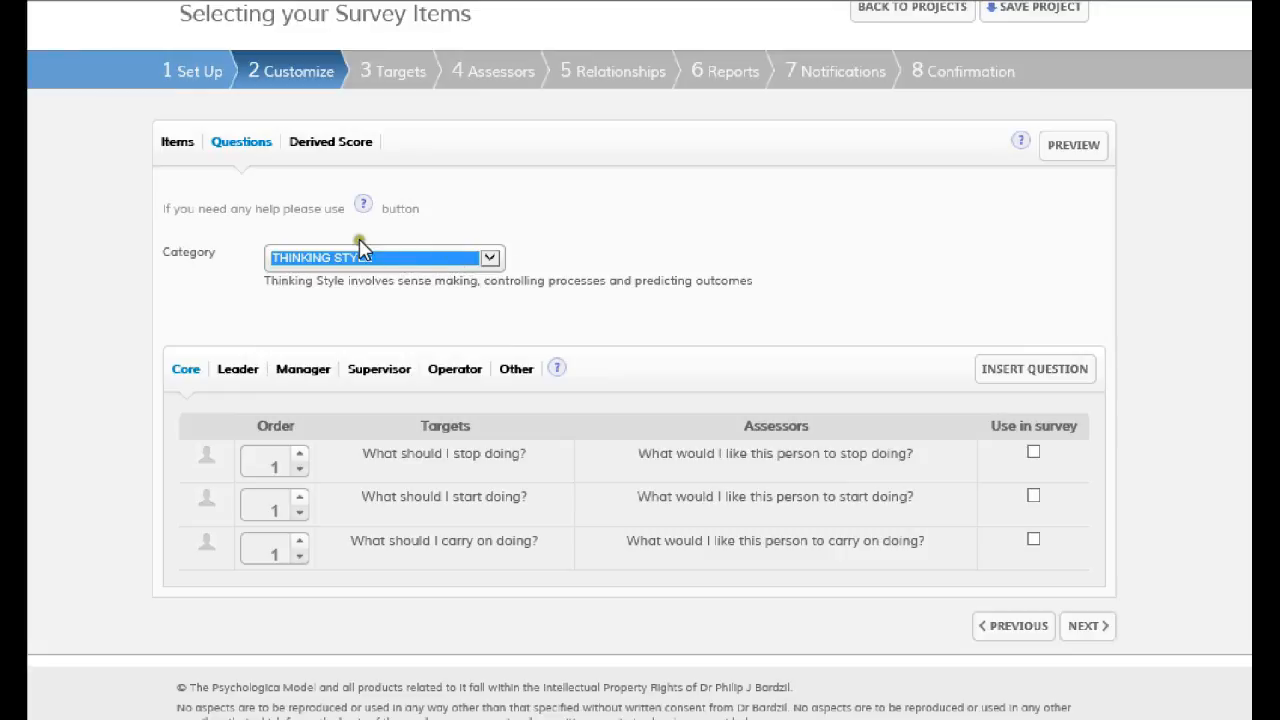
left_click(745, 258)
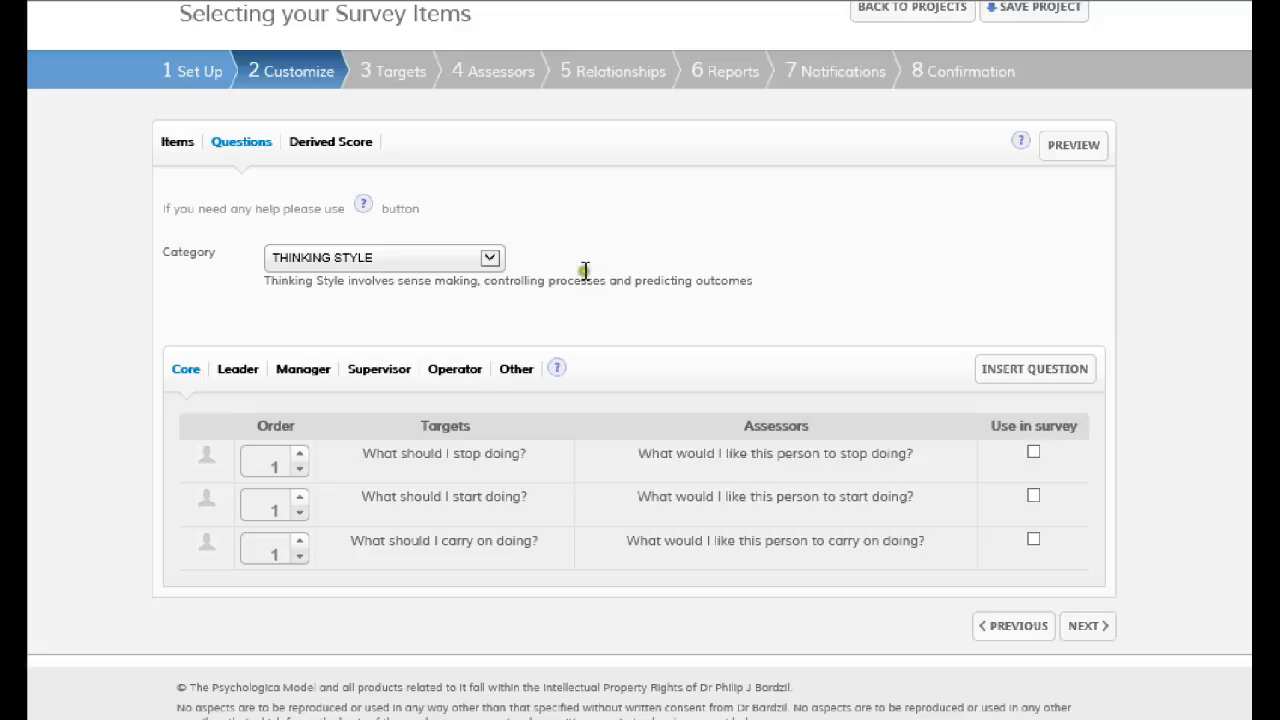
left_click(490, 258)
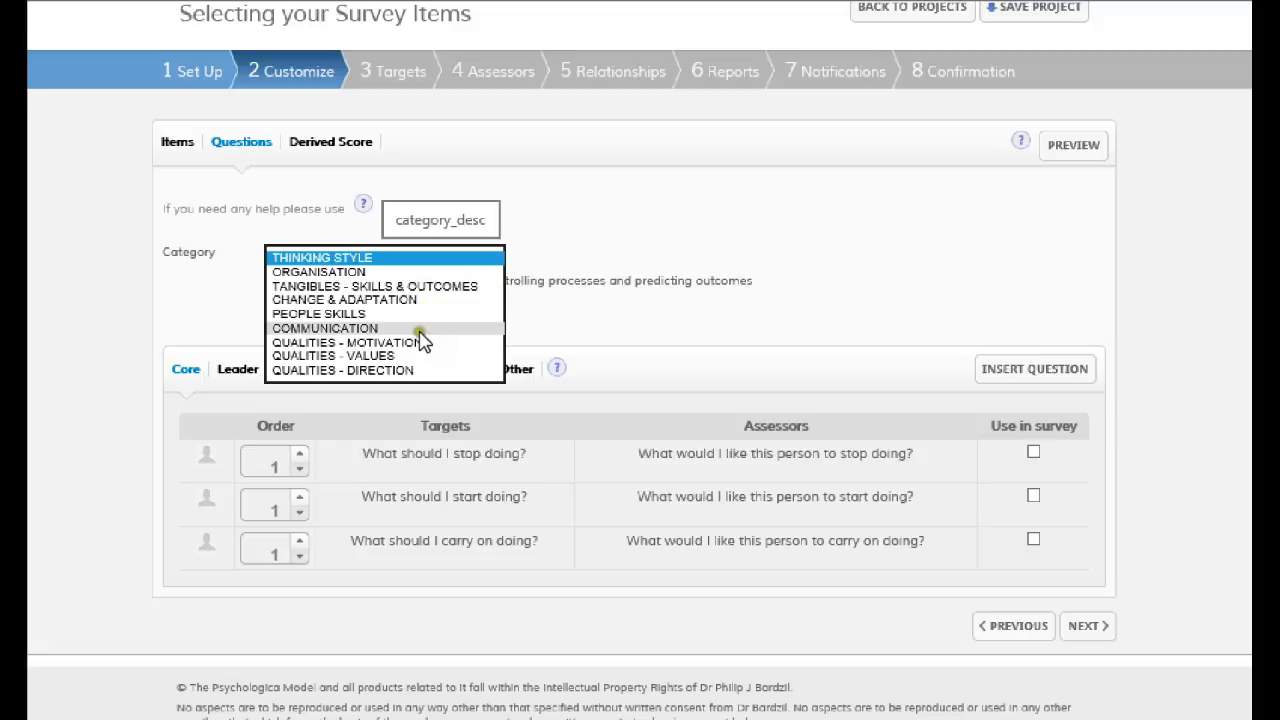
left_click(585, 316)
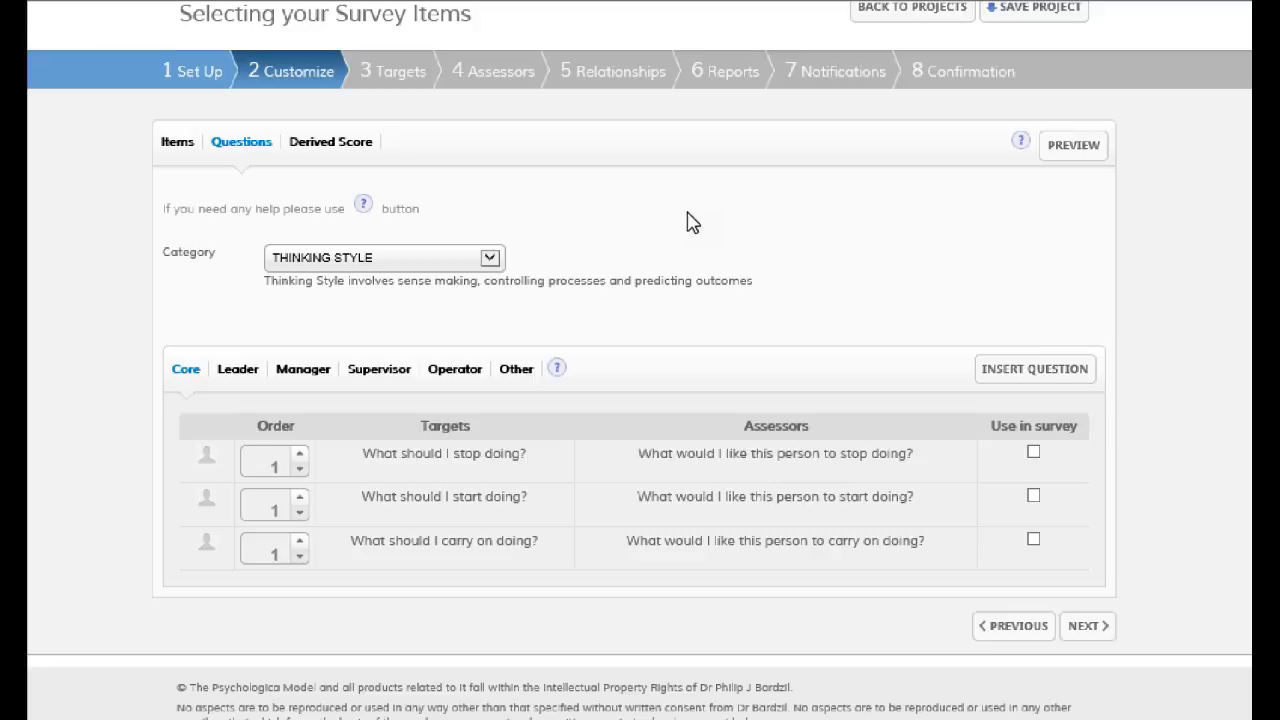
left_click(634, 215)
left_click(757, 271)
scroll(1166, 354, "up", 1)
scroll(640, 400, "up", 3)
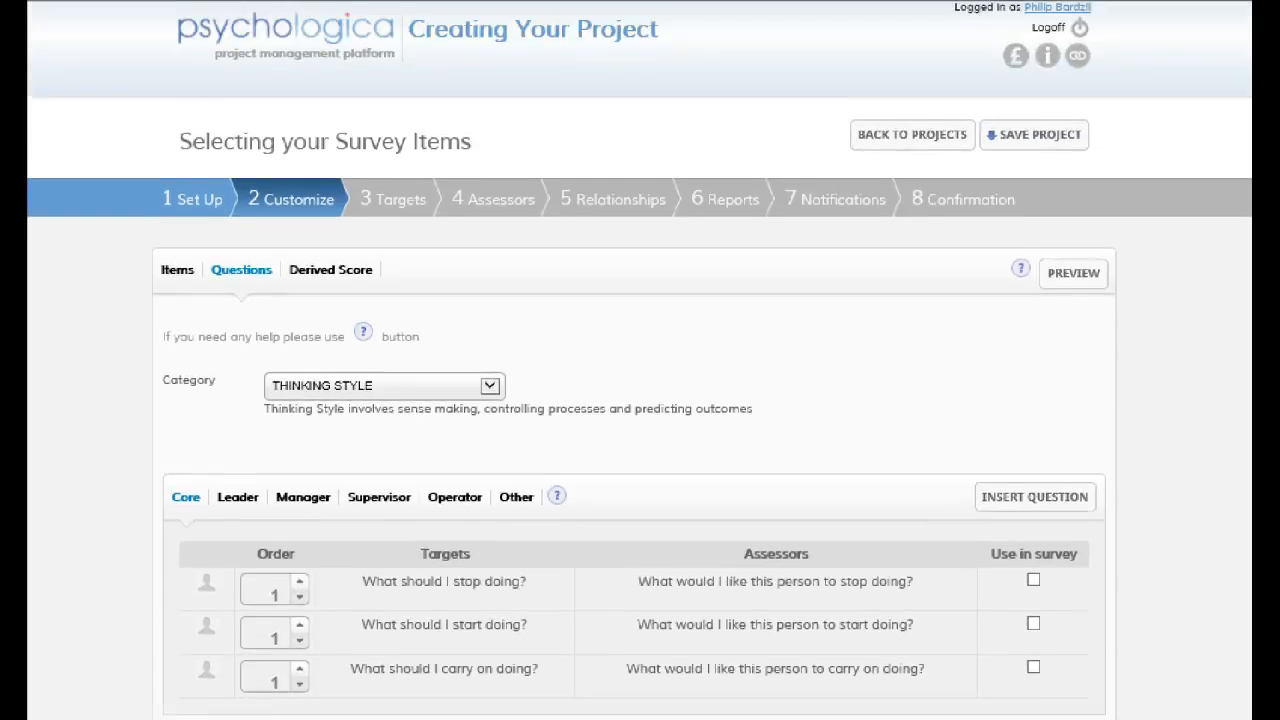
Step: Open the derived score options and go through Personal Style, 'Emotional Intelligence' and Strategic vs Operational Thinking, ending on Leadership Style
left_click(316, 294)
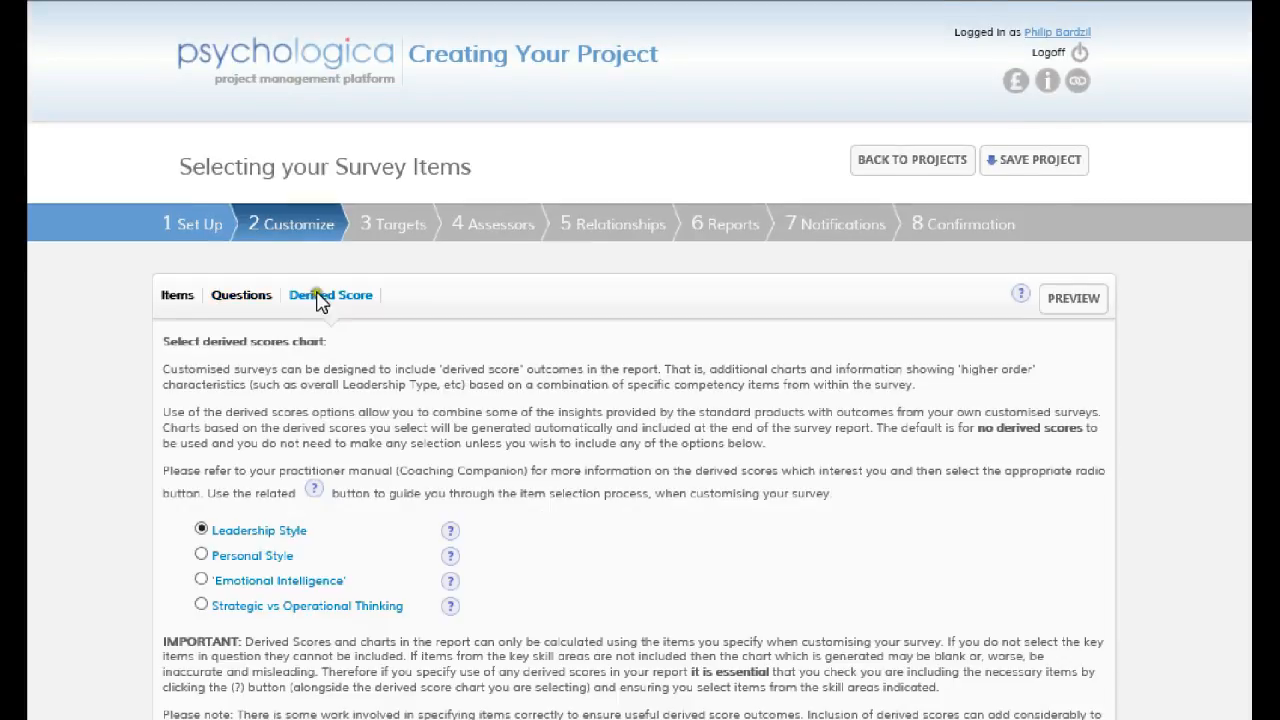
left_click(509, 369)
scroll(480, 458, "down", 1)
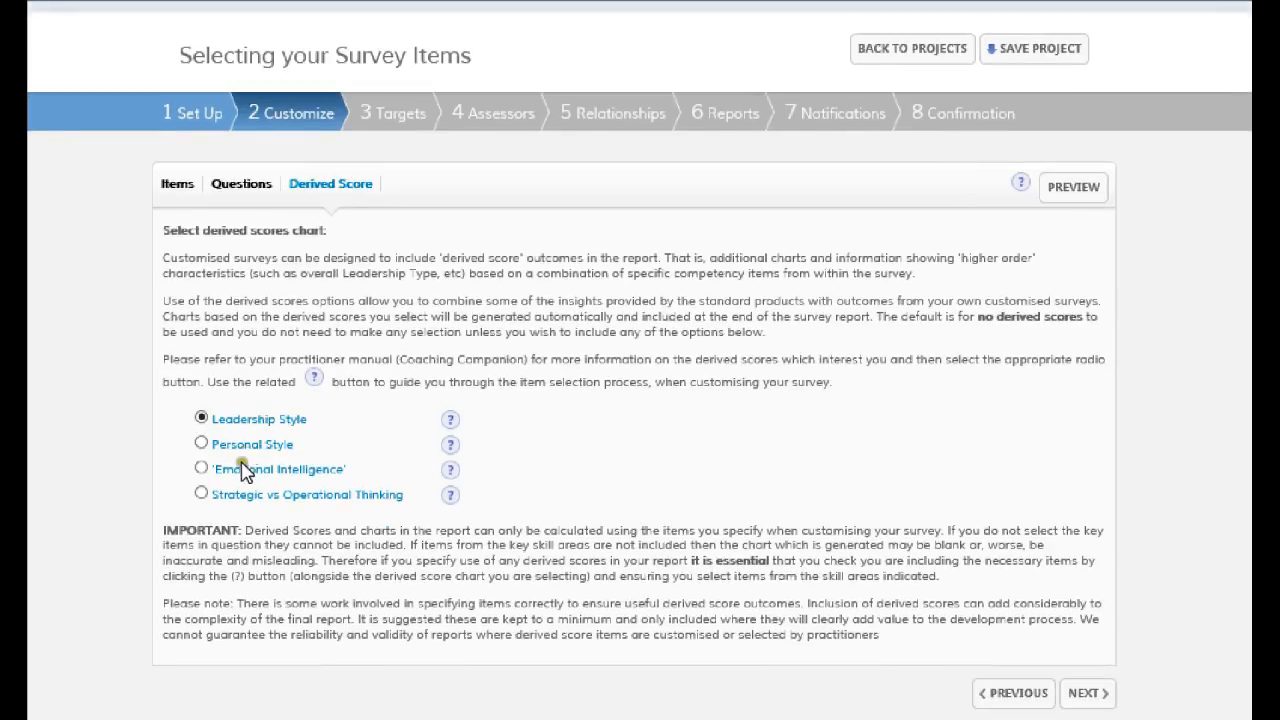
left_click(201, 443)
left_click(201, 469)
left_click(201, 494)
left_click(202, 418)
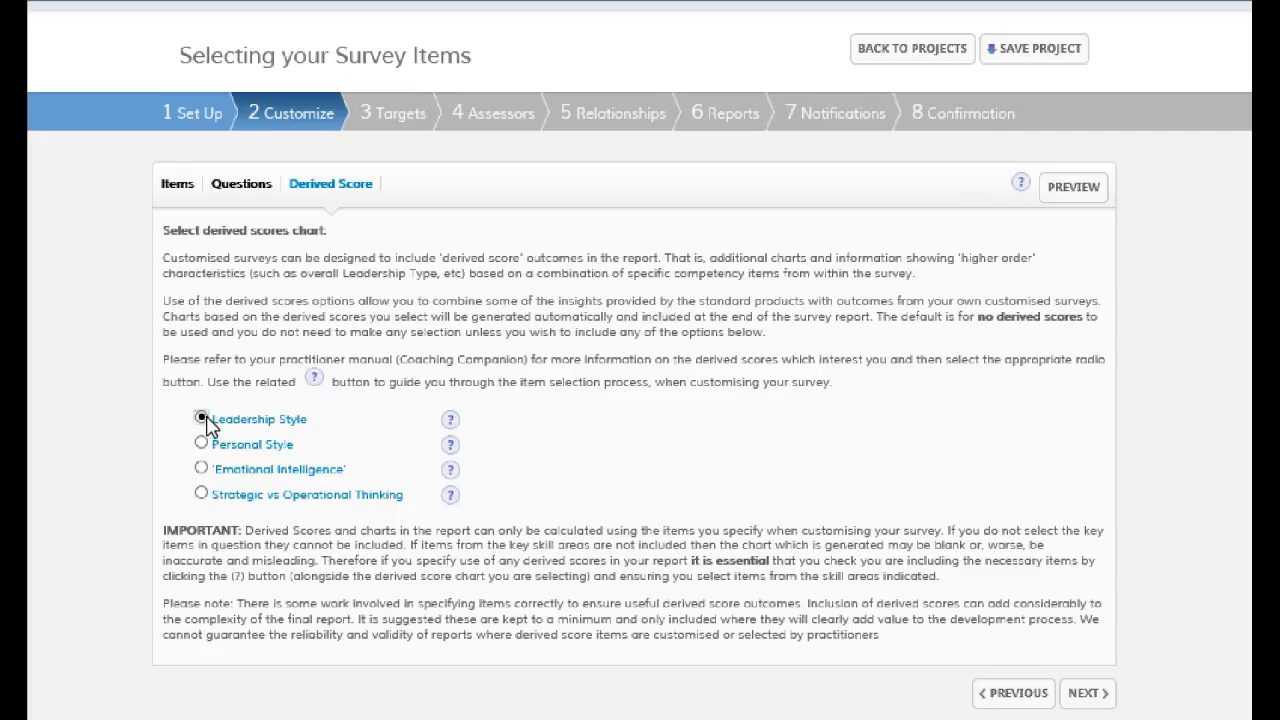
Step: Open the help for the Leadership Style derived score and examine the table of required categories, dimensions and skill areas
left_click(451, 420)
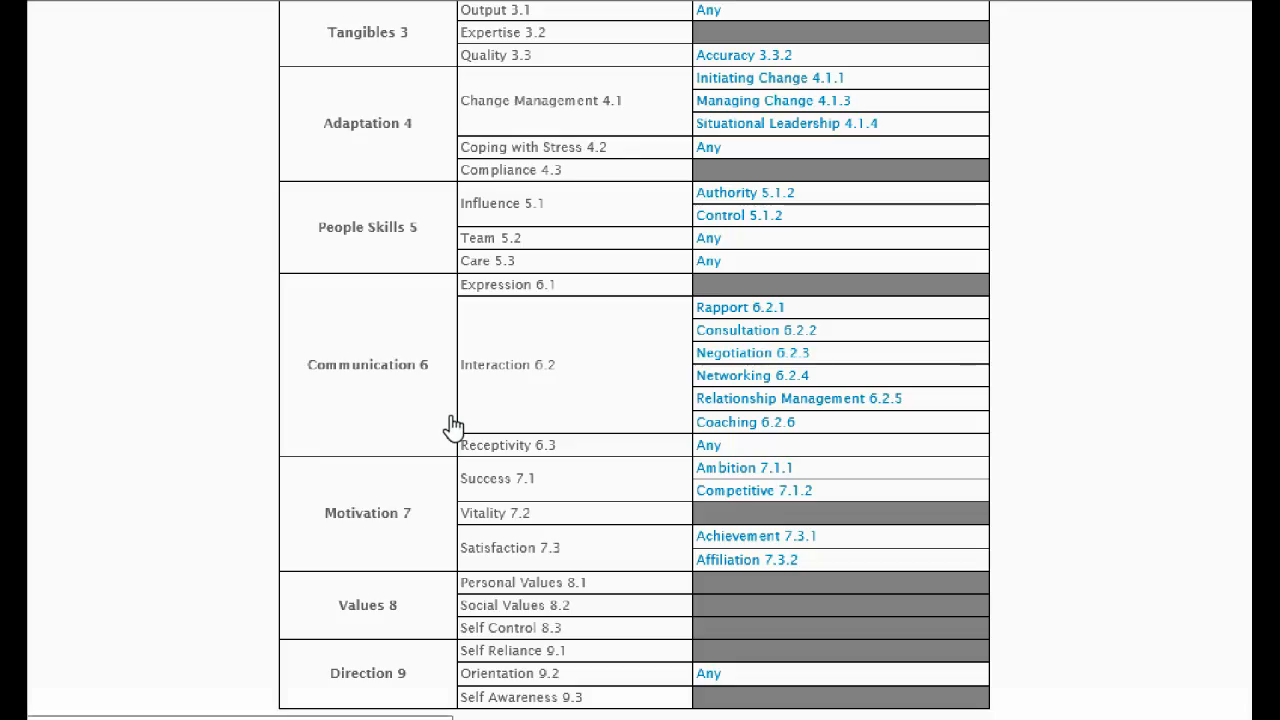
scroll(522, 437, "up", 3)
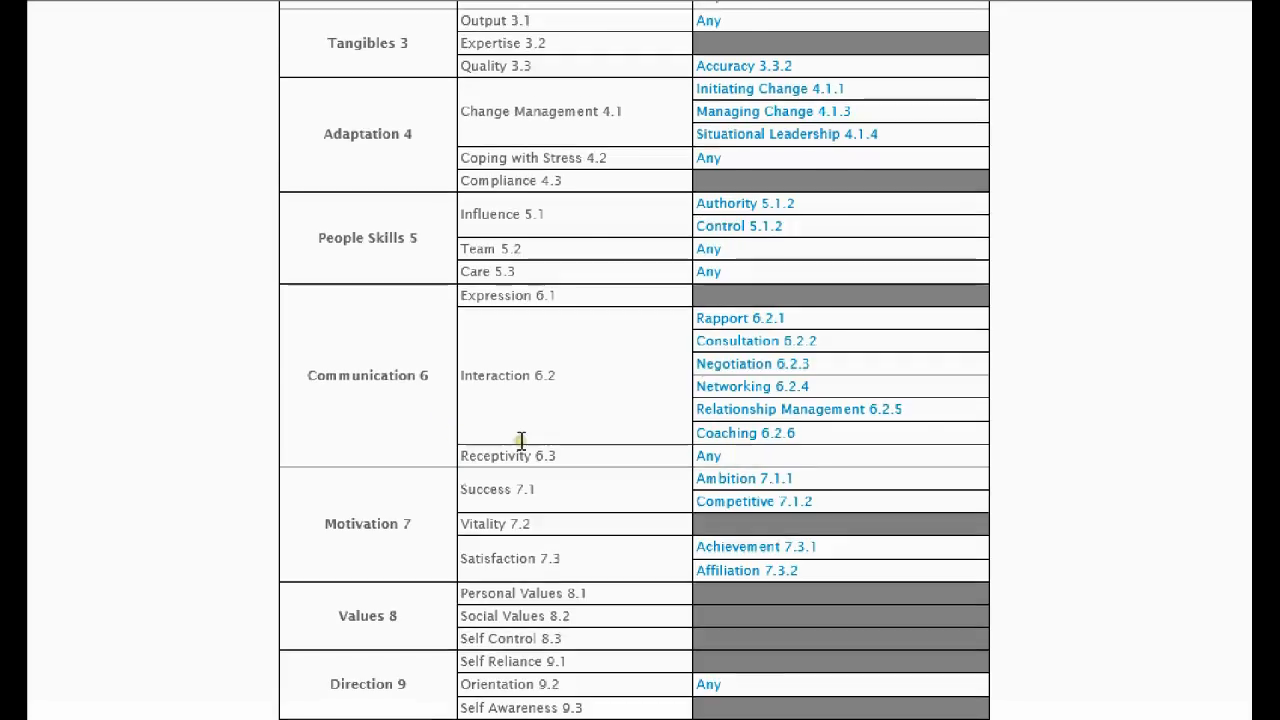
scroll(521, 441, "down", 1)
scroll(530, 437, "up", 1)
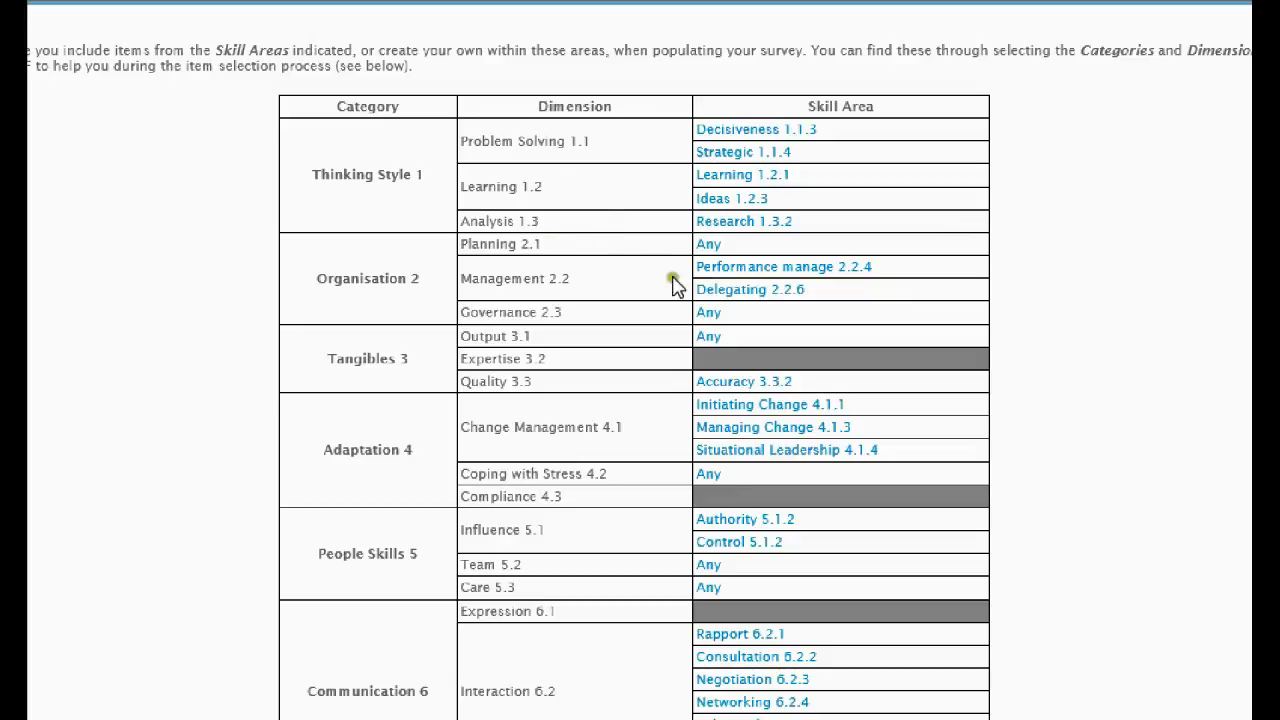
scroll(643, 483, "down", 3)
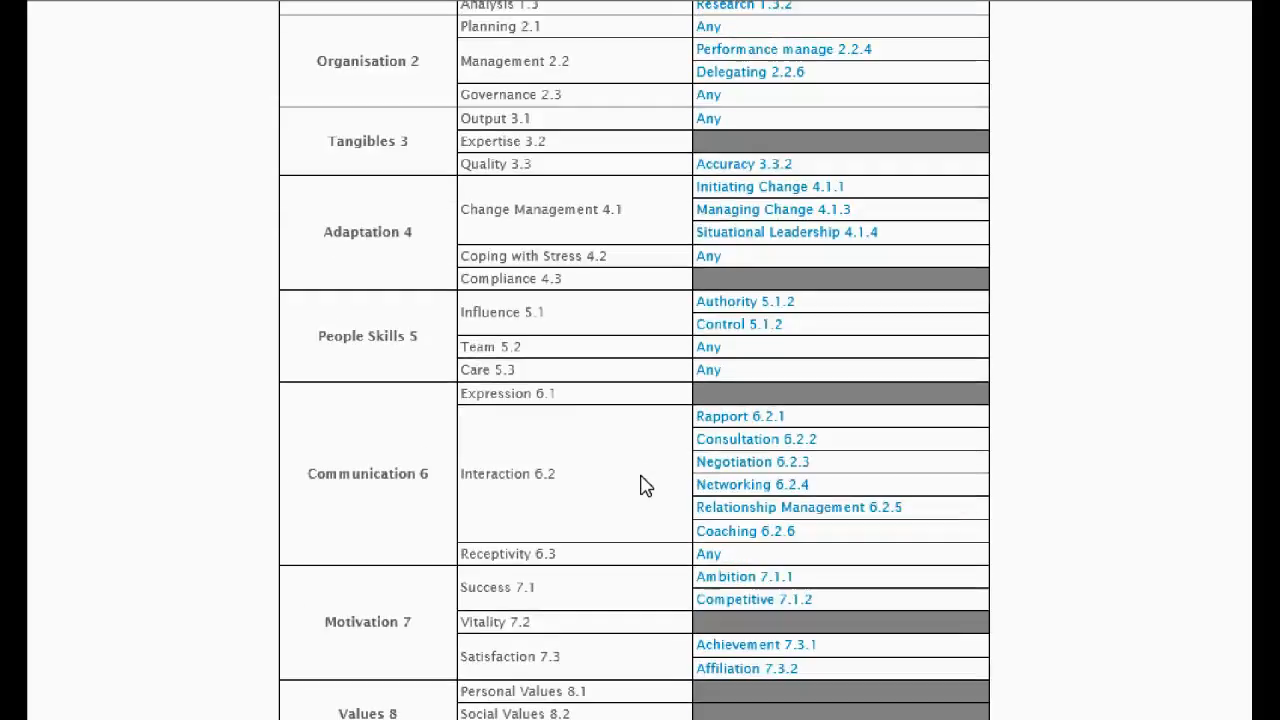
scroll(643, 483, "up", 3)
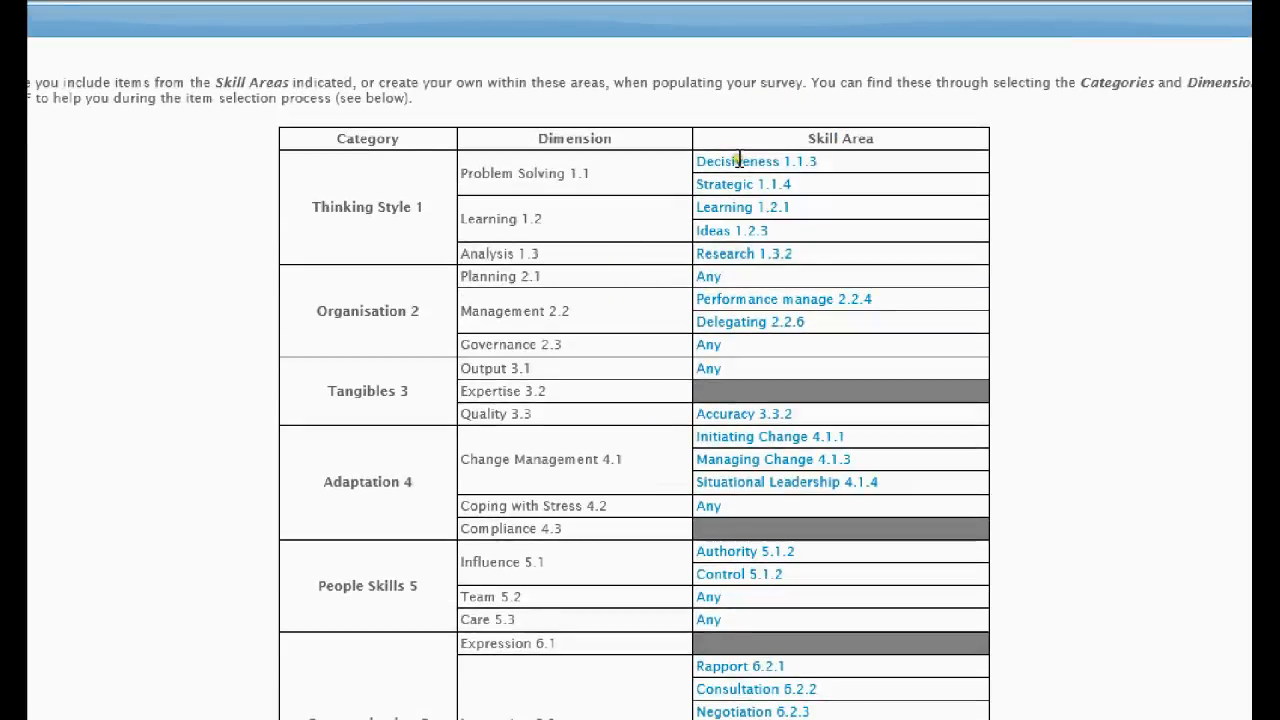
scroll(741, 160, "down", 1)
scroll(743, 167, "up", 1)
scroll(748, 171, "down", 1)
scroll(743, 172, "up", 1)
scroll(743, 172, "down", 4)
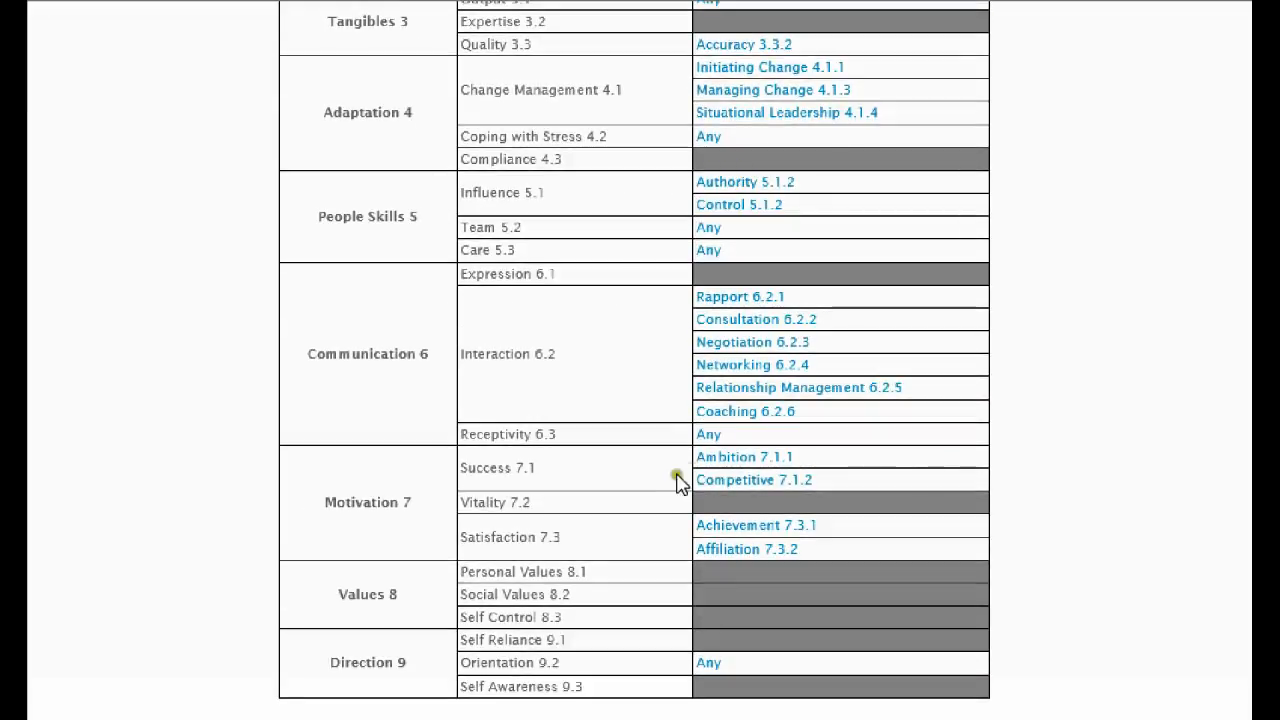
scroll(675, 482, "up", 3)
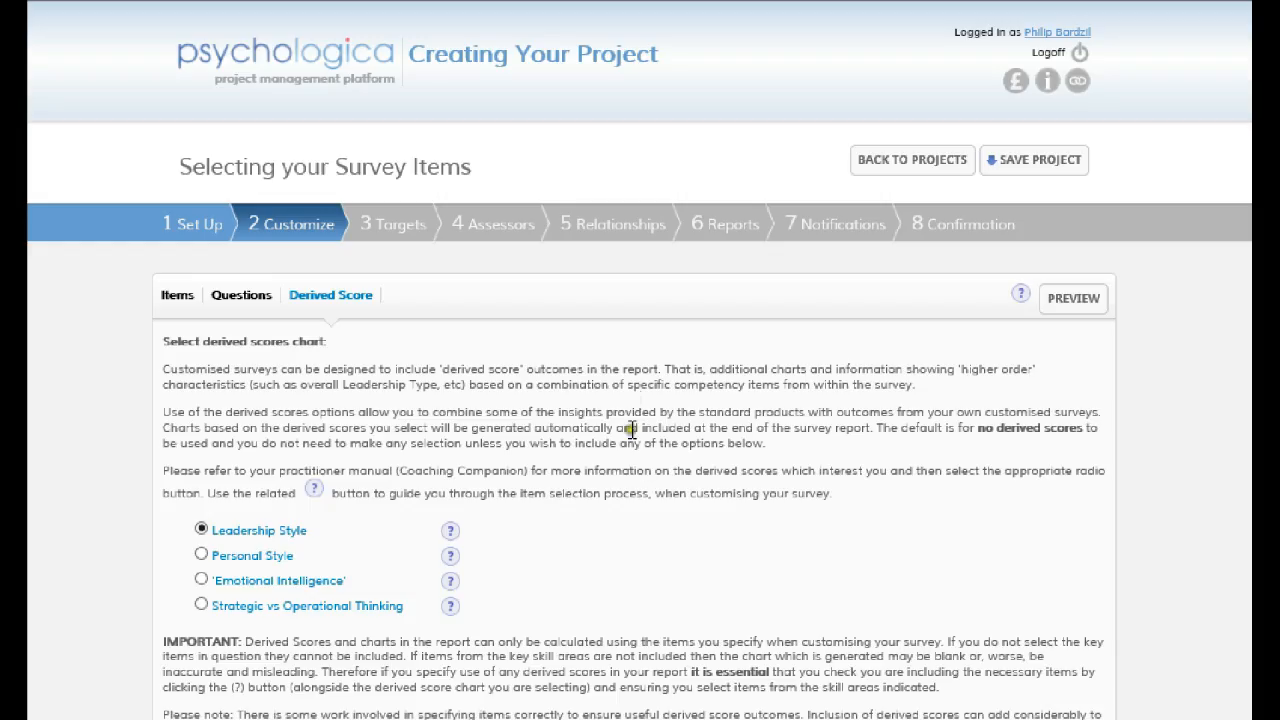
Step: Return from the derived score options to the item selection of the Customize stage
left_click(1168, 333)
scroll(808, 430, "down", 1)
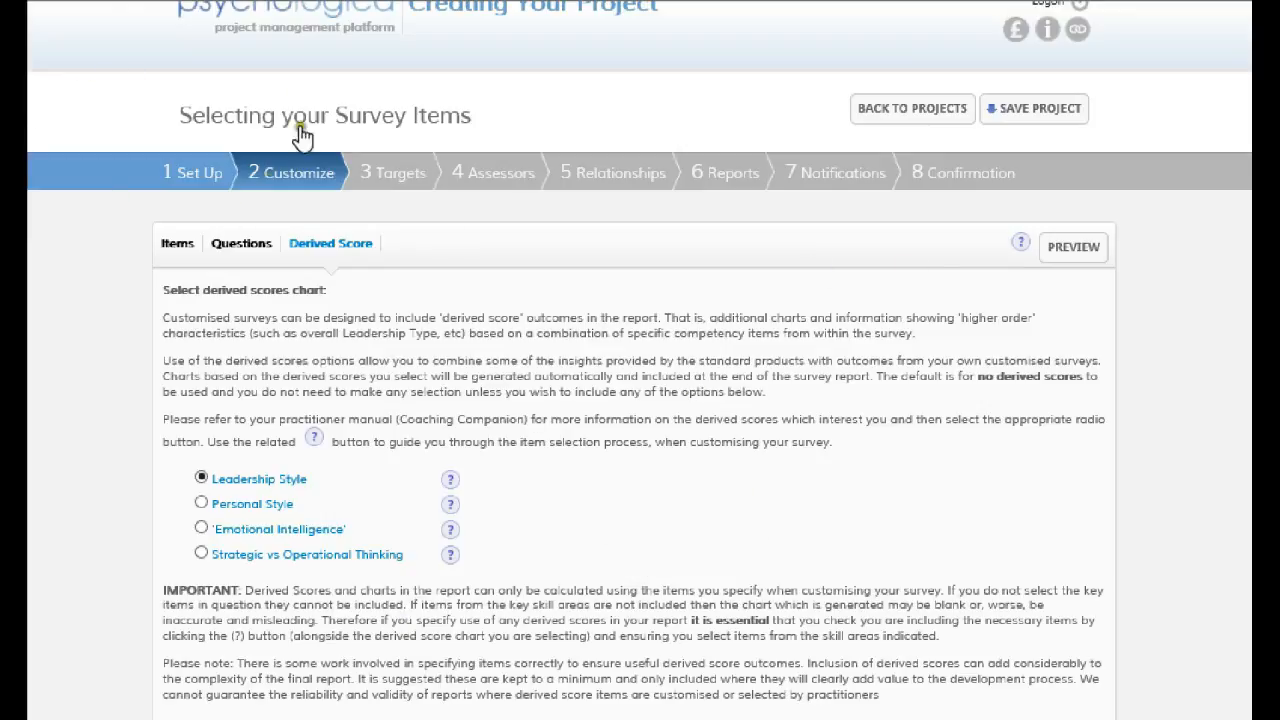
left_click(276, 176)
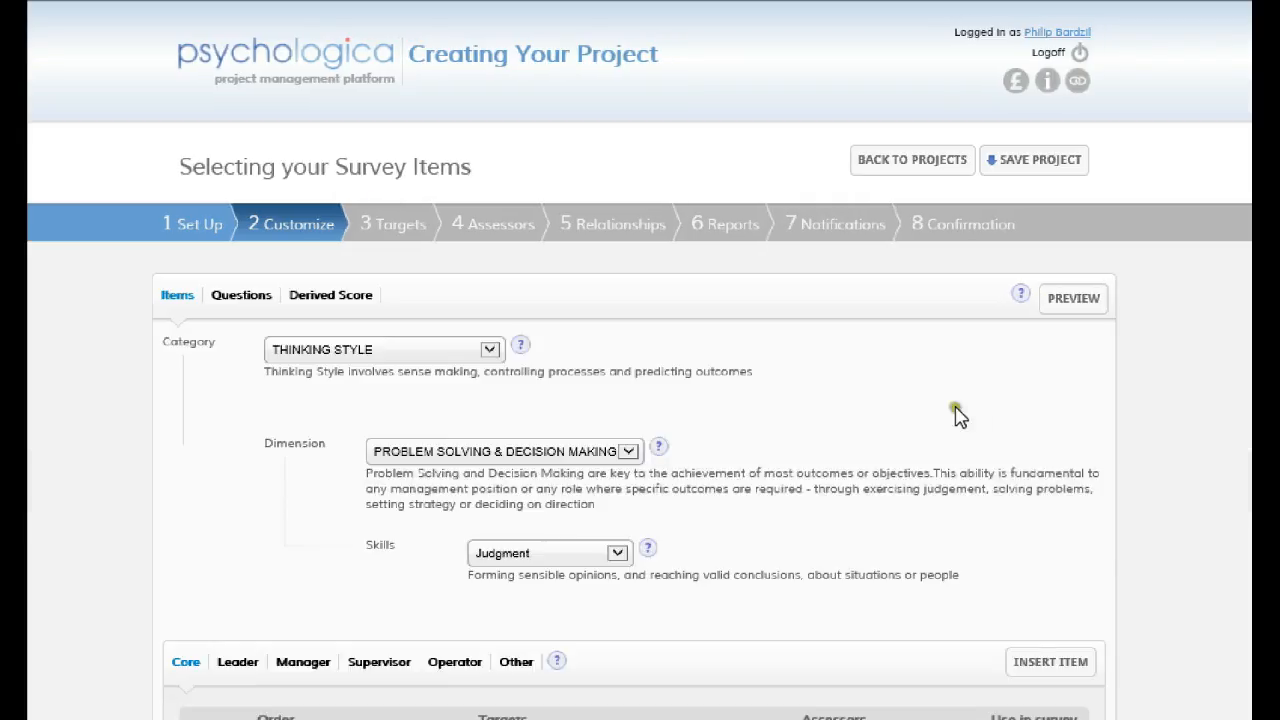
scroll(983, 456, "down", 1)
scroll(983, 456, "down", 2)
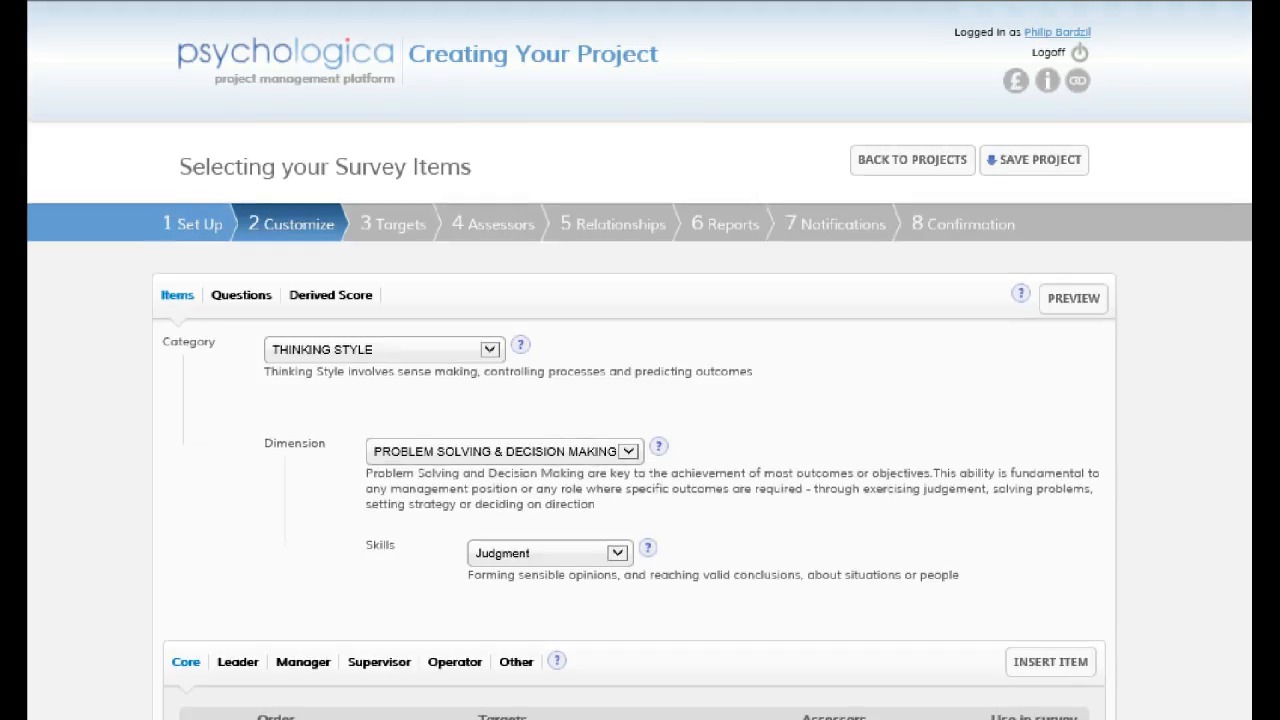